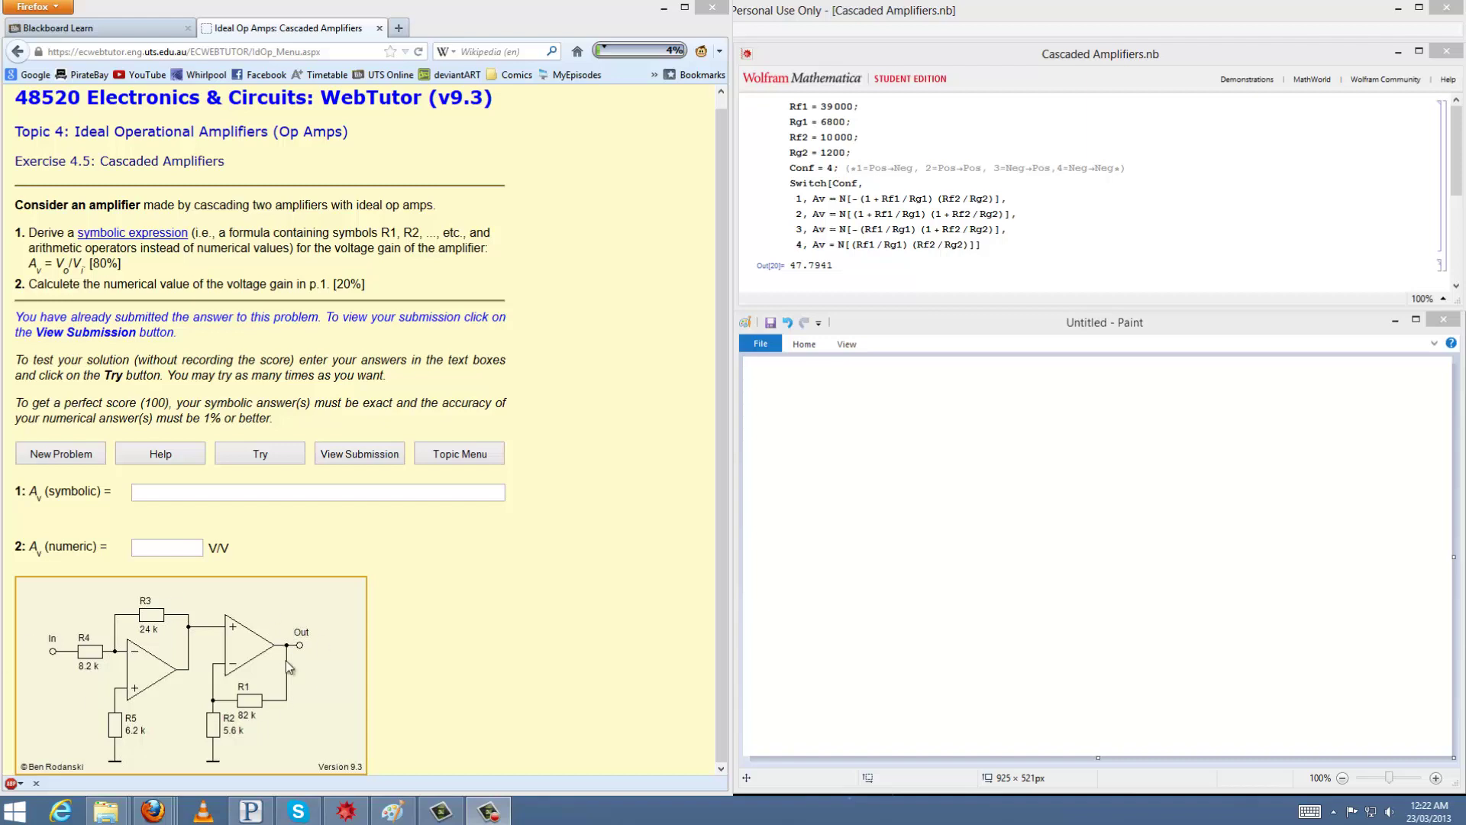
Handwrite the non-inverting gain formula Av = 1 + Rf/Rg on the Paint canvas.
left_click(199, 671)
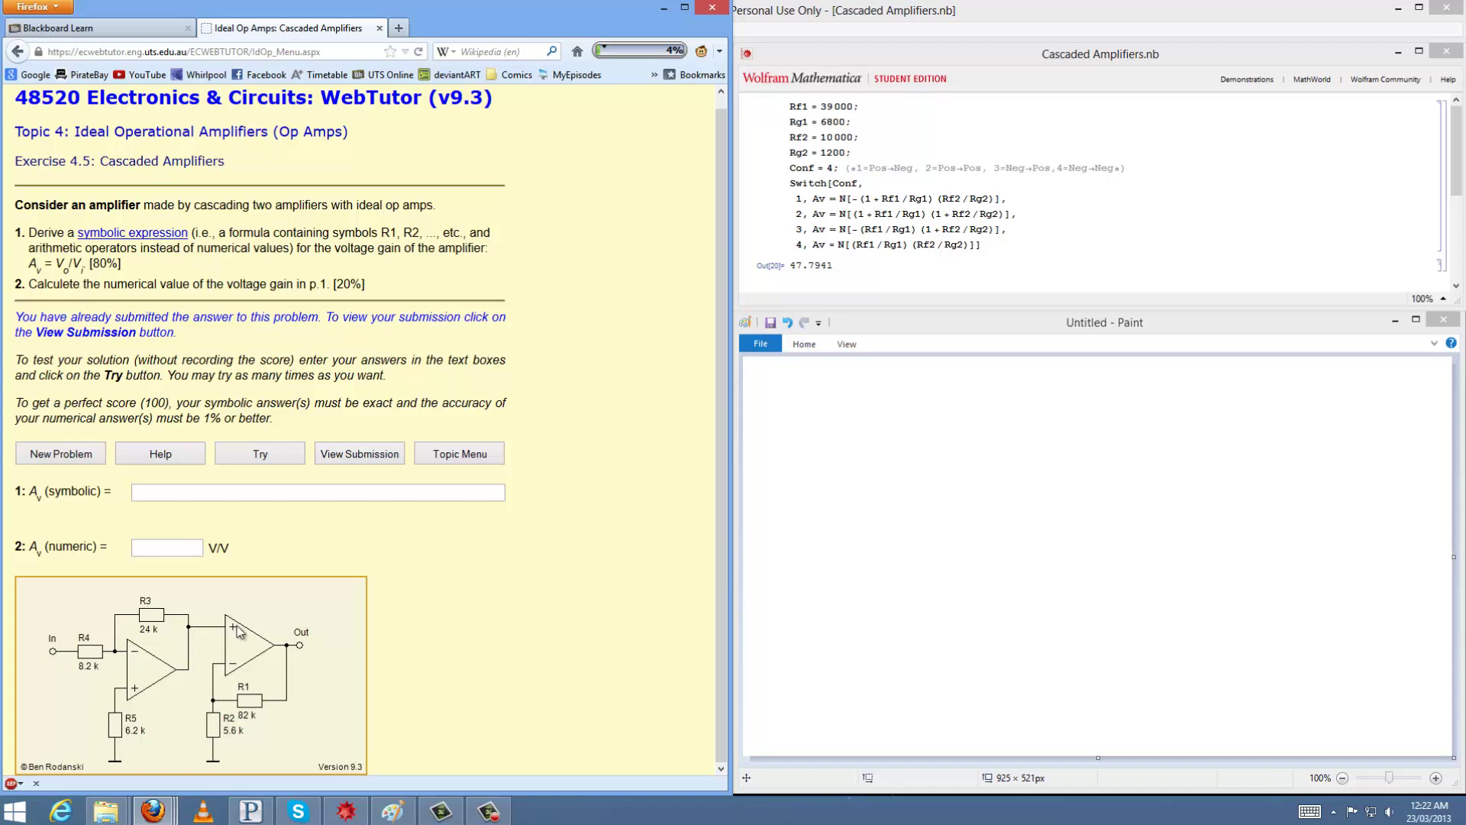
left_click(979, 328)
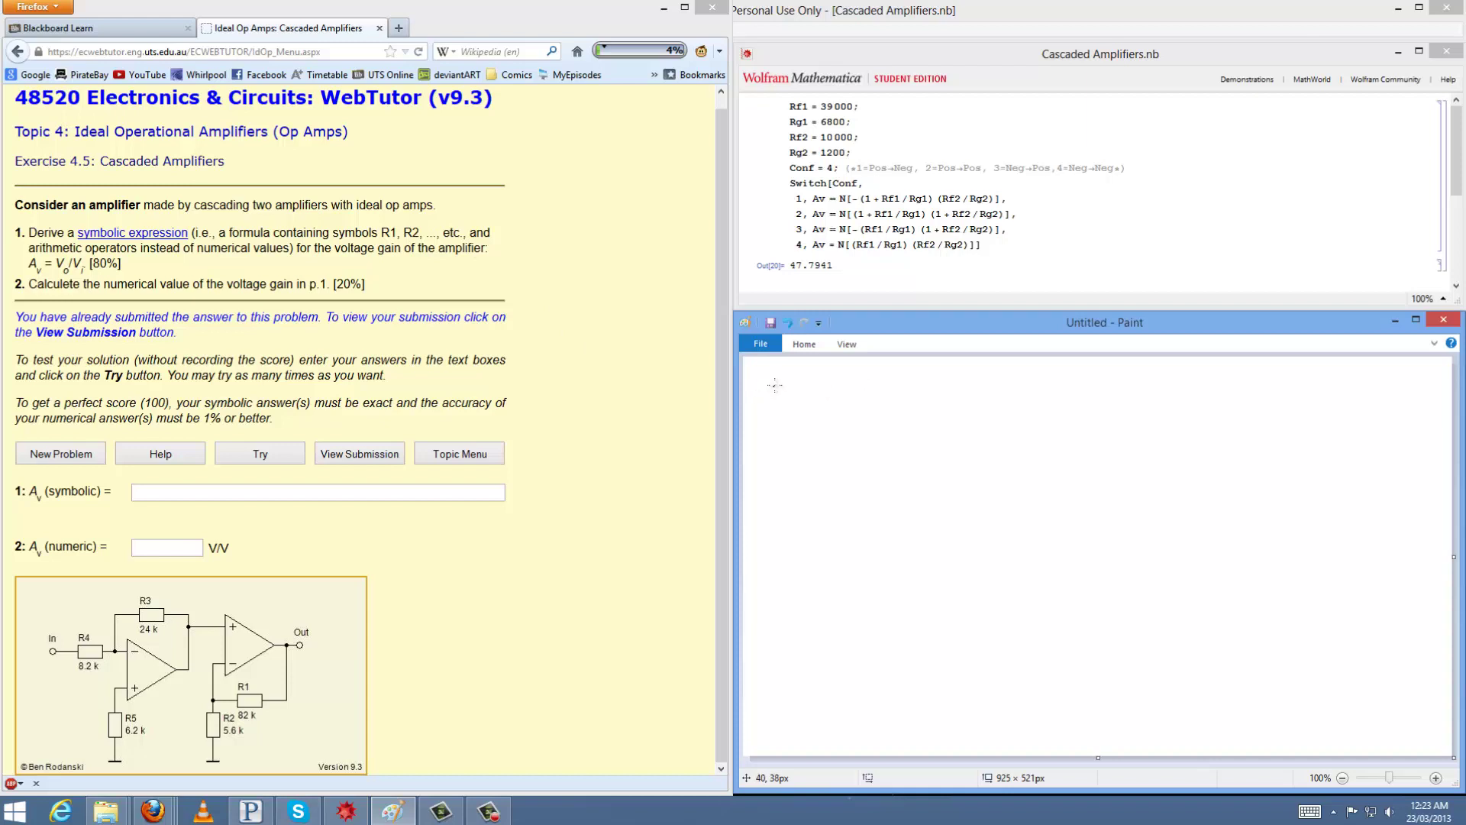
mouse_move(762, 401)
left_mouse_down()
mouse_move(766, 382)
mouse_move(780, 399)
left_mouse_up()
mouse_move(764, 391)
left_mouse_down()
mouse_move(791, 404)
mouse_move(804, 389)
mouse_move(855, 395)
left_mouse_up()
mouse_move(850, 387)
left_mouse_down()
mouse_move(850, 401)
mouse_move(885, 378)
left_mouse_up()
mouse_move(882, 368)
left_mouse_down()
mouse_move(899, 390)
mouse_move(875, 414)
mouse_move(896, 411)
mouse_move(885, 432)
left_mouse_up()
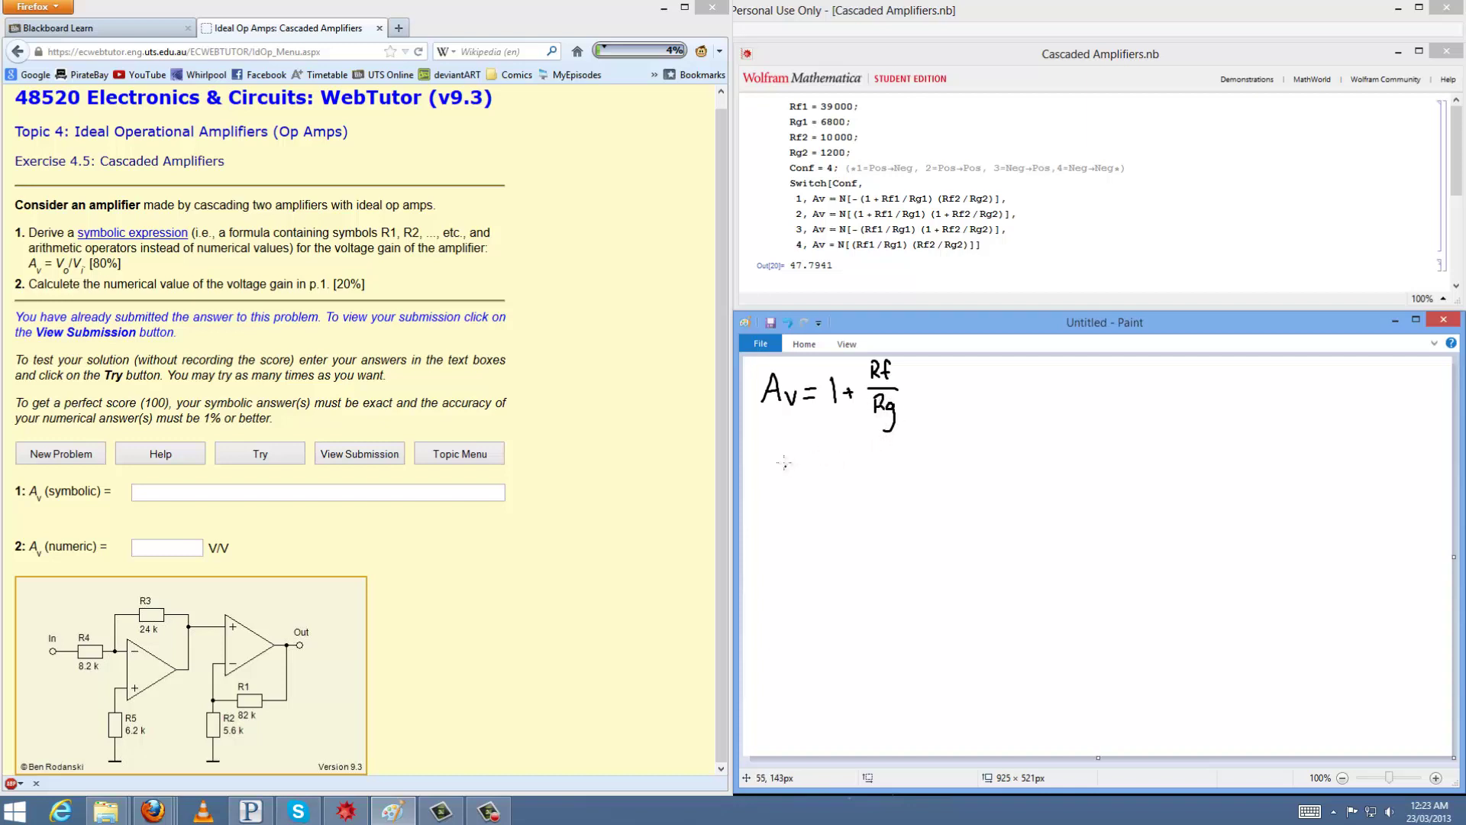
Below it, handwrite the inverting gain formula Av = −Rf/Rg.
left_click_drag(768, 479, 786, 479)
left_click_drag(771, 469, 822, 464)
left_click_drag(812, 472, 879, 449)
mouse_move(853, 469)
left_mouse_down()
mouse_move(880, 468)
mouse_move(863, 491)
mouse_move(886, 504)
mouse_move(878, 519)
left_mouse_up()
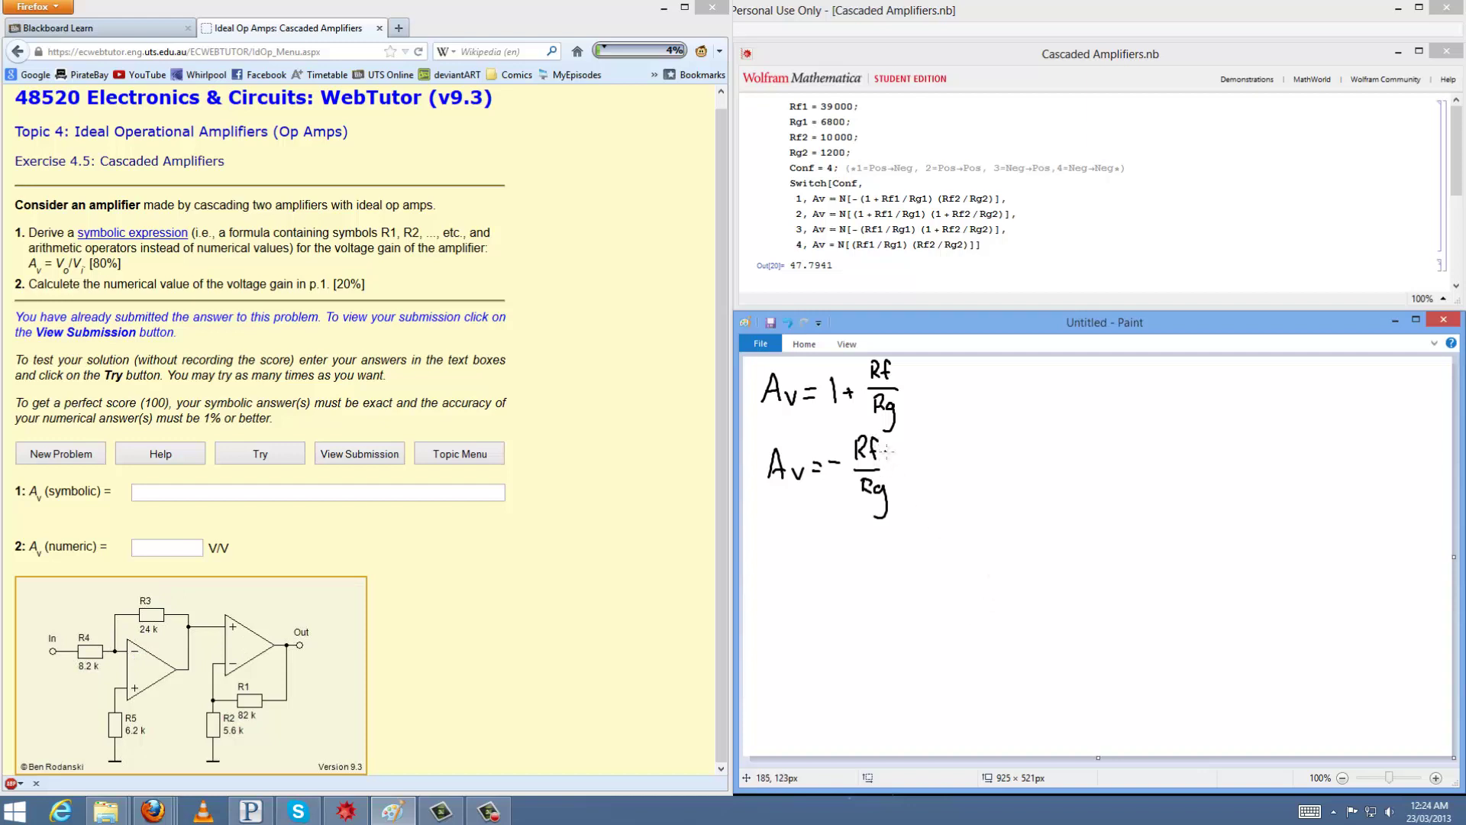
Draw arrows beside the Av = −Rf/Rg and Av = 1 + Rf/Rg formulas.
mouse_move(938, 471)
left_mouse_down()
mouse_move(908, 471)
mouse_move(921, 478)
left_mouse_up()
left_click_drag(940, 398, 914, 398)
mouse_move(926, 387)
left_mouse_down()
mouse_move(914, 398)
mouse_move(927, 408)
left_mouse_up()
Handwrite the bracketed first factor (−R3/R4) lower on the canvas.
left_click_drag(800, 620, 819, 623)
left_click_drag(833, 586, 832, 604)
mouse_move(832, 587)
left_mouse_down()
mouse_move(836, 615)
mouse_move(855, 616)
left_mouse_up()
mouse_move(836, 624)
left_mouse_down()
mouse_move(837, 640)
mouse_move(861, 626)
mouse_move(859, 642)
left_mouse_up()
left_click_drag(859, 580, 865, 634)
mouse_move(802, 571)
left_mouse_down()
mouse_move(794, 620)
mouse_move(812, 582)
mouse_move(876, 592)
mouse_move(885, 638)
mouse_move(897, 615)
mouse_move(925, 614)
left_mouse_up()
Add the second factor (1 + R1/R2) to complete the product.
mouse_move(917, 607)
left_mouse_down()
mouse_move(918, 624)
mouse_move(954, 603)
left_mouse_up()
mouse_move(926, 614)
left_mouse_down()
mouse_move(958, 613)
mouse_move(938, 638)
left_mouse_up()
left_click_drag(939, 621, 967, 637)
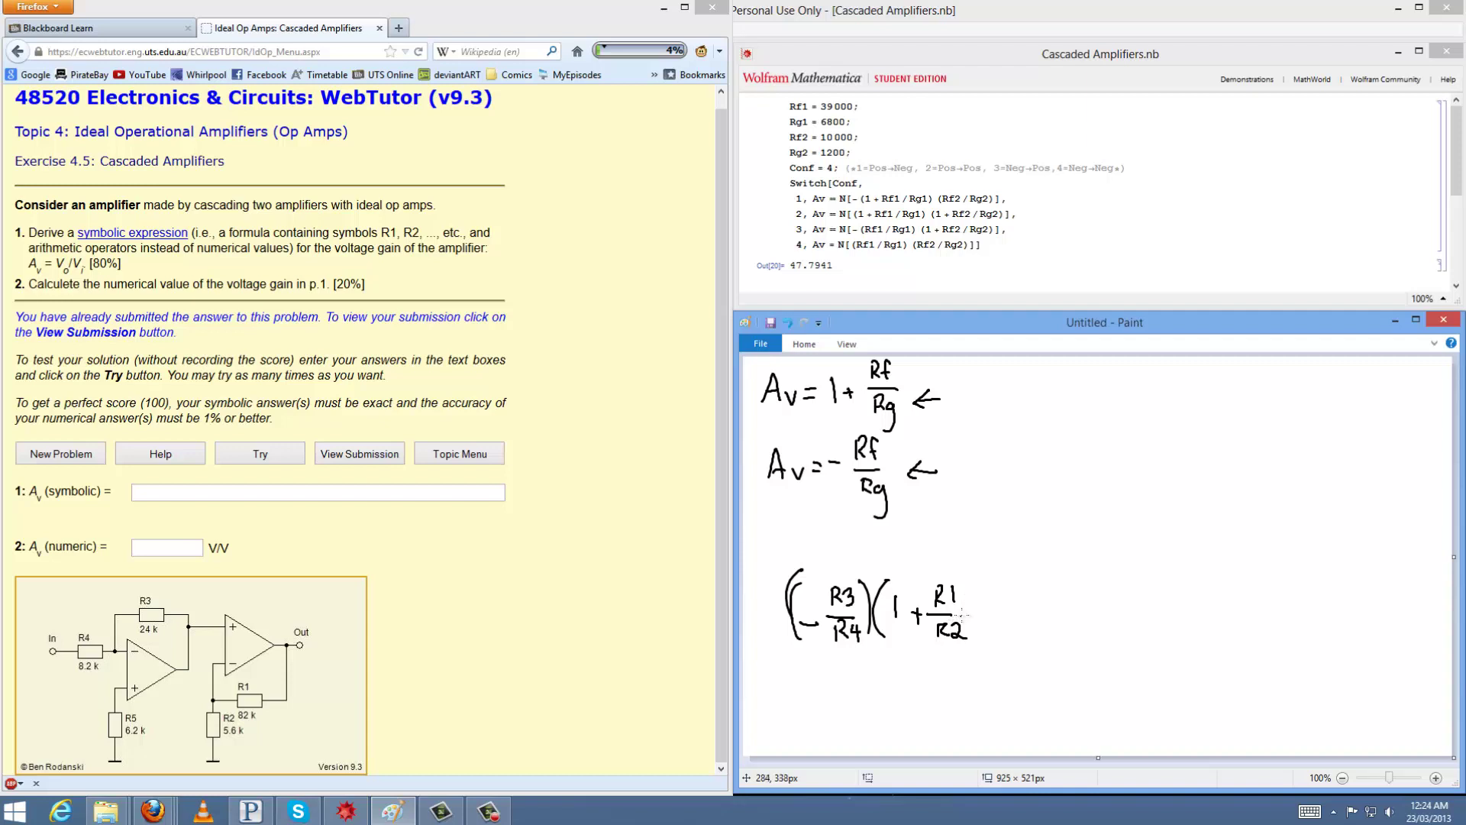
left_click_drag(959, 573, 964, 640)
Type (-R3/R4)(1+R1/R2) into the Av (symbolic) answer field.
left_click(458, 499)
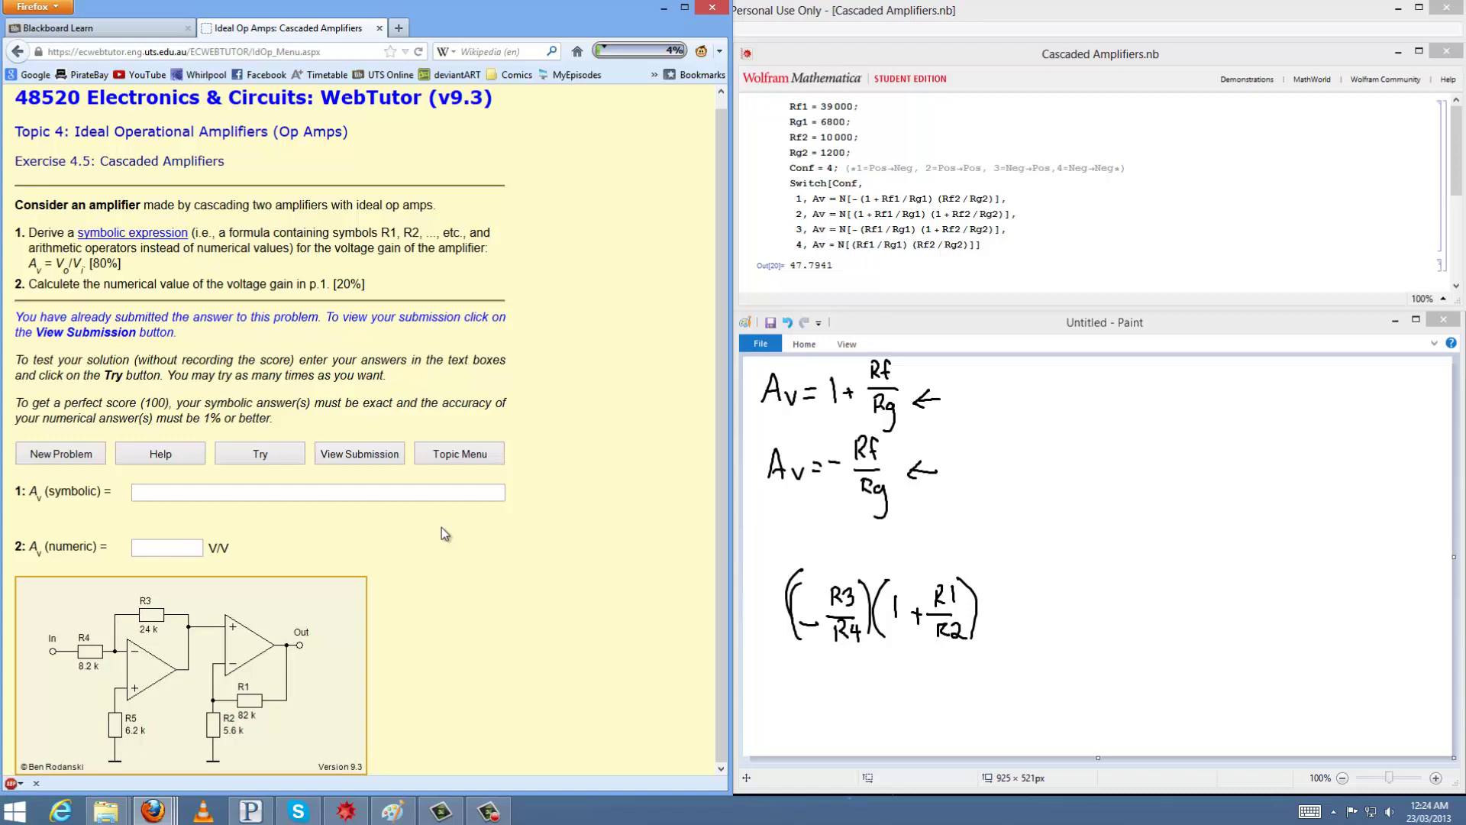
type("(-R3/R4)(1+R1/R2)")
left_click_drag(241, 493, 140, 505)
left_click(231, 497)
left_click_drag(845, 168, 1010, 168)
Change Conf from 4 to 3, fix line 1, and evaluate to get gain −53.5294.
left_click(1010, 168)
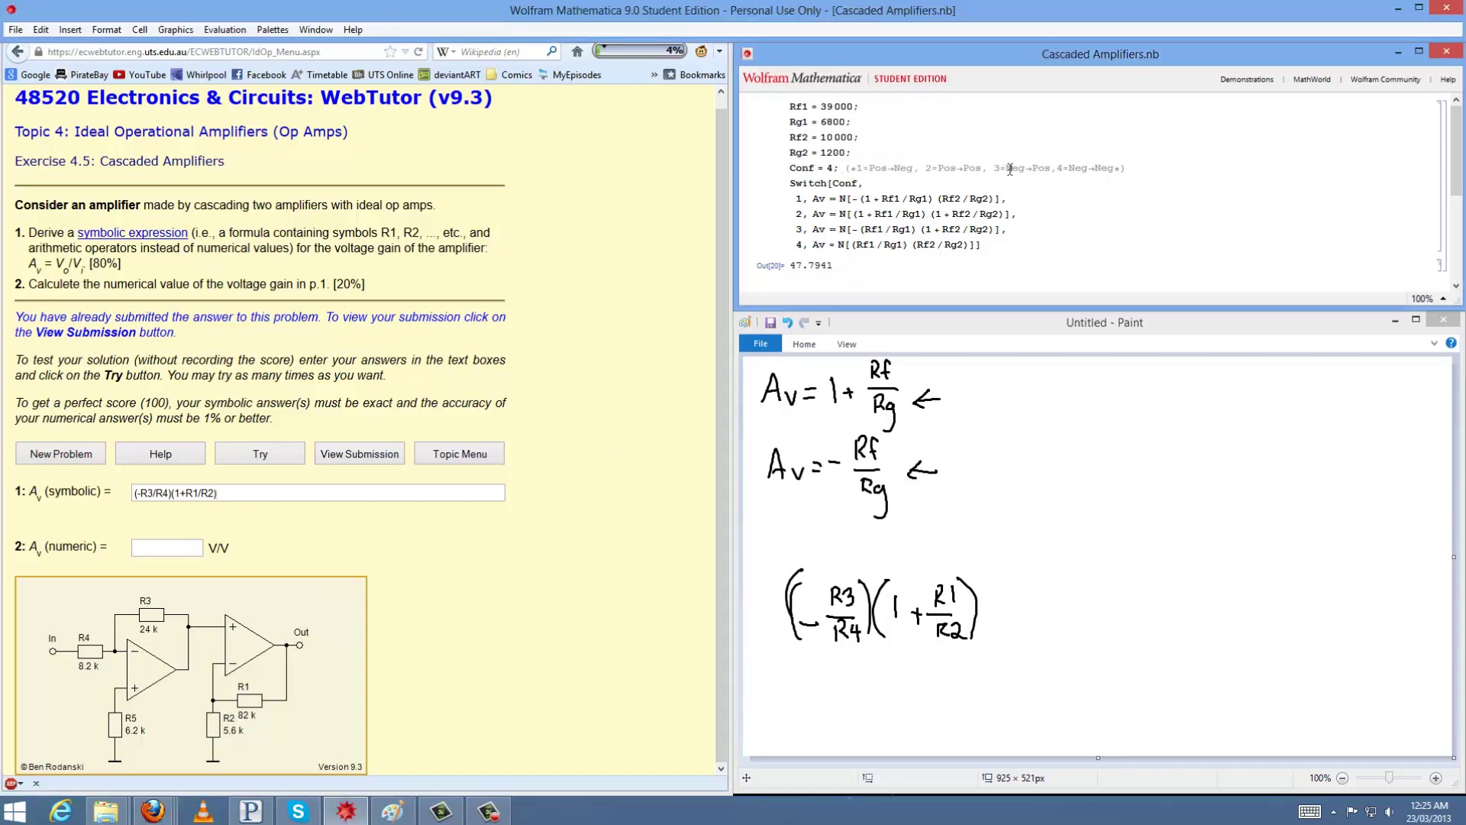
double_click(830, 168)
type("3")
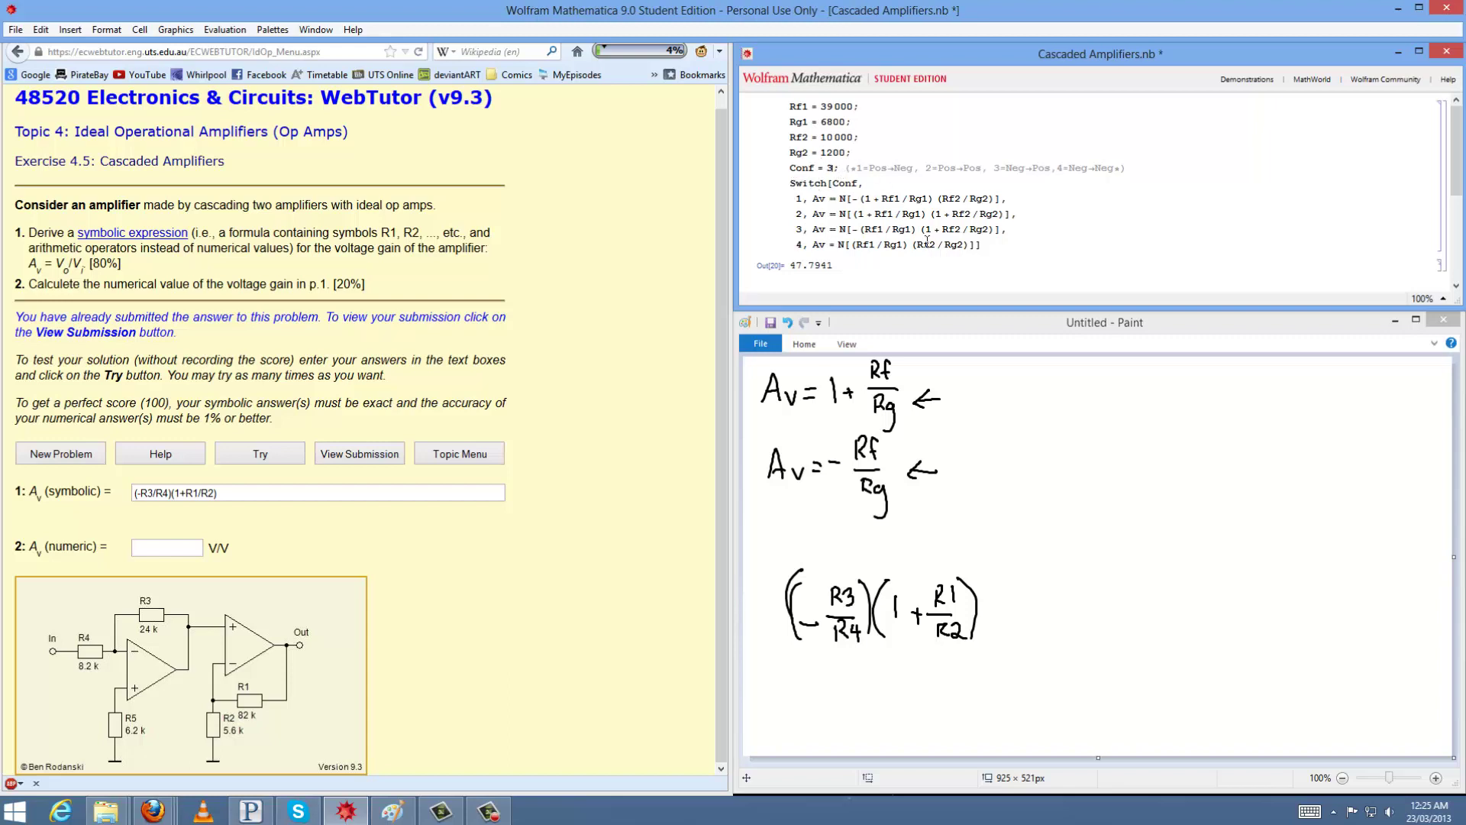
key("shift+Return")
left_click(836, 199)
key("BackSpace")
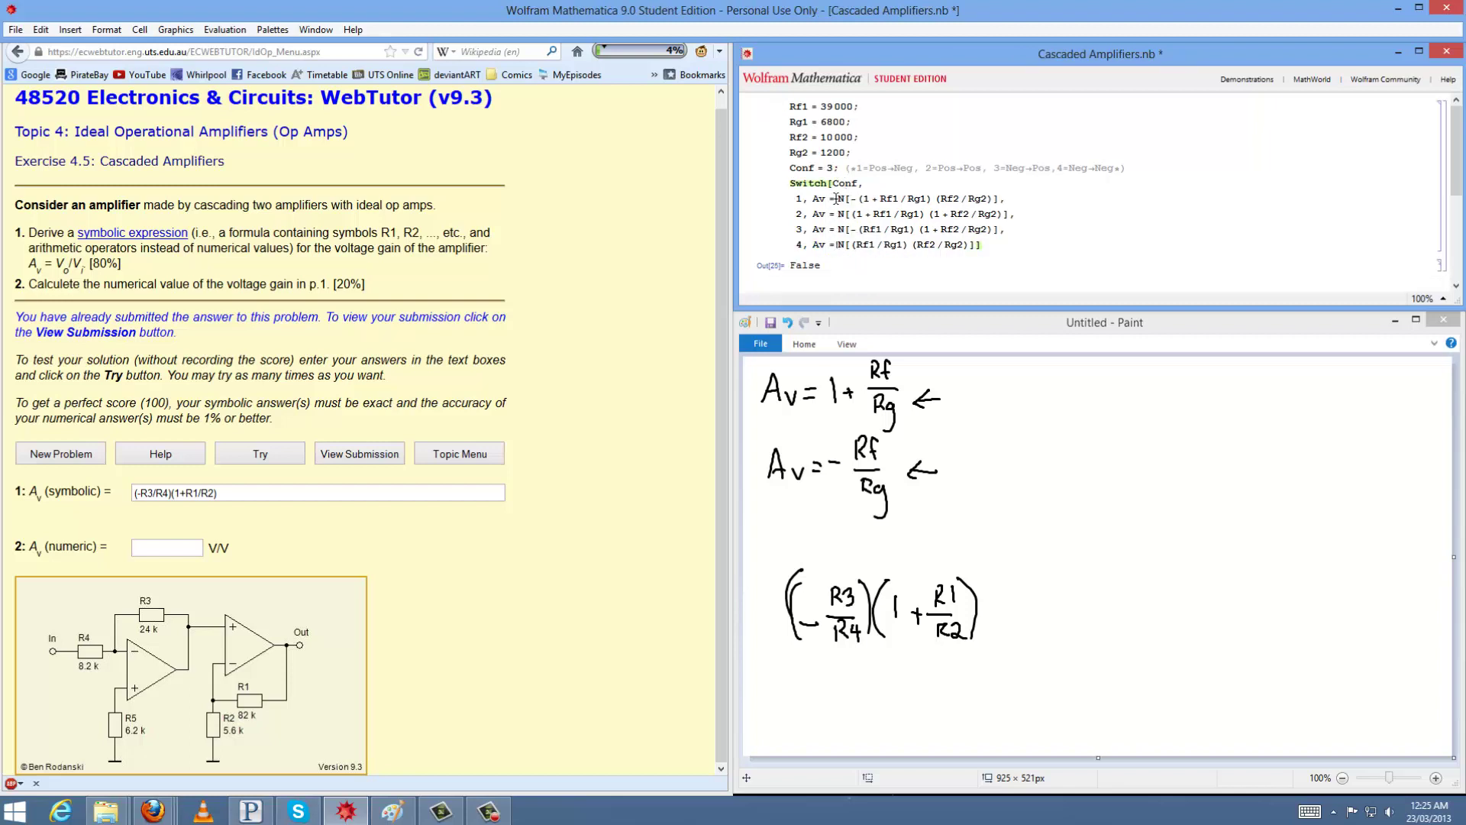
key("shift+Return")
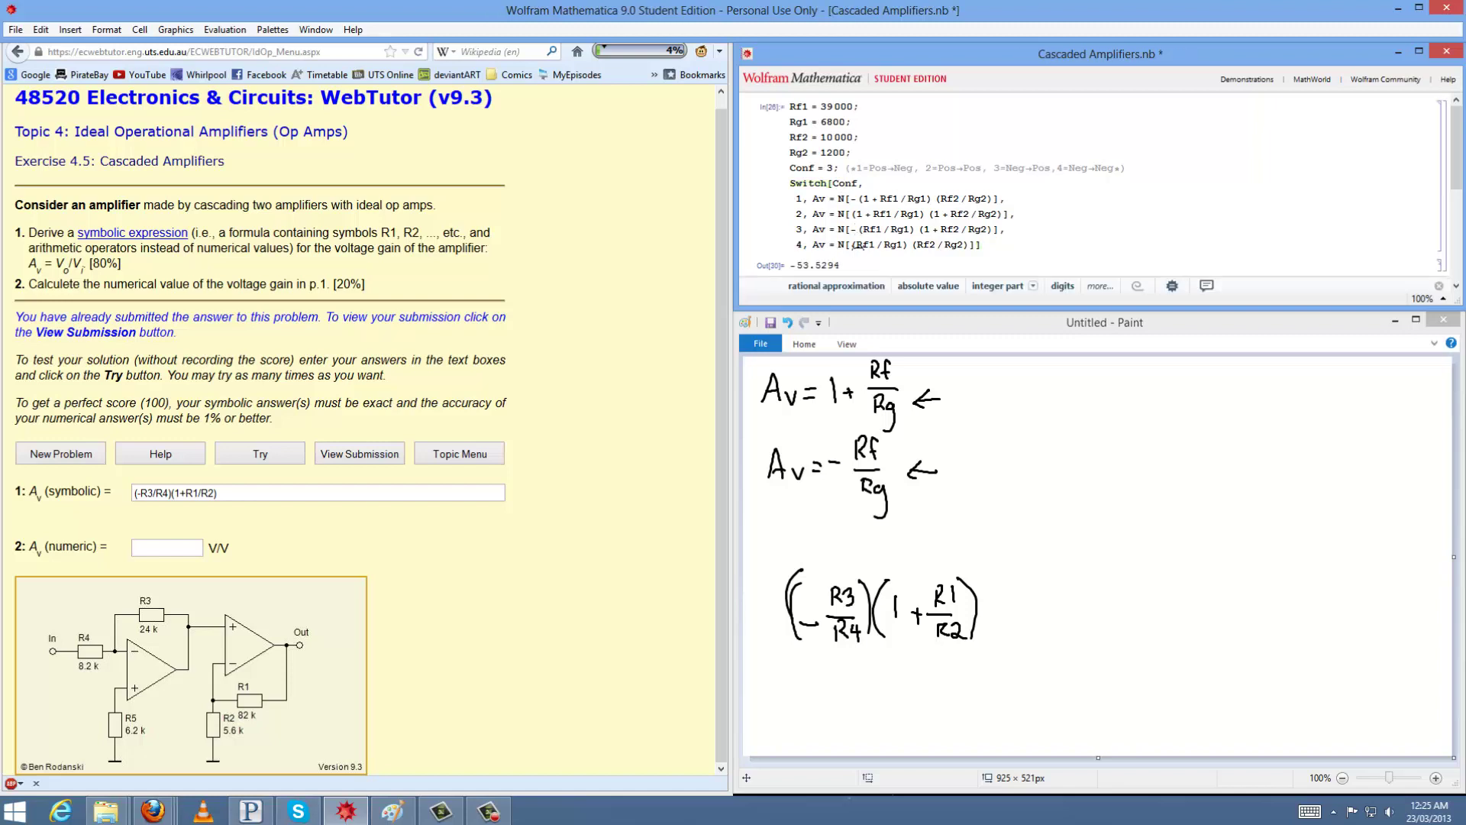
Paste −53.5294 as the numeric gain and try the answers, scoring 80.
left_click_drag(841, 266, 790, 266)
key("ctrl+c")
left_click(173, 550)
key("ctrl+v")
left_click(265, 458)
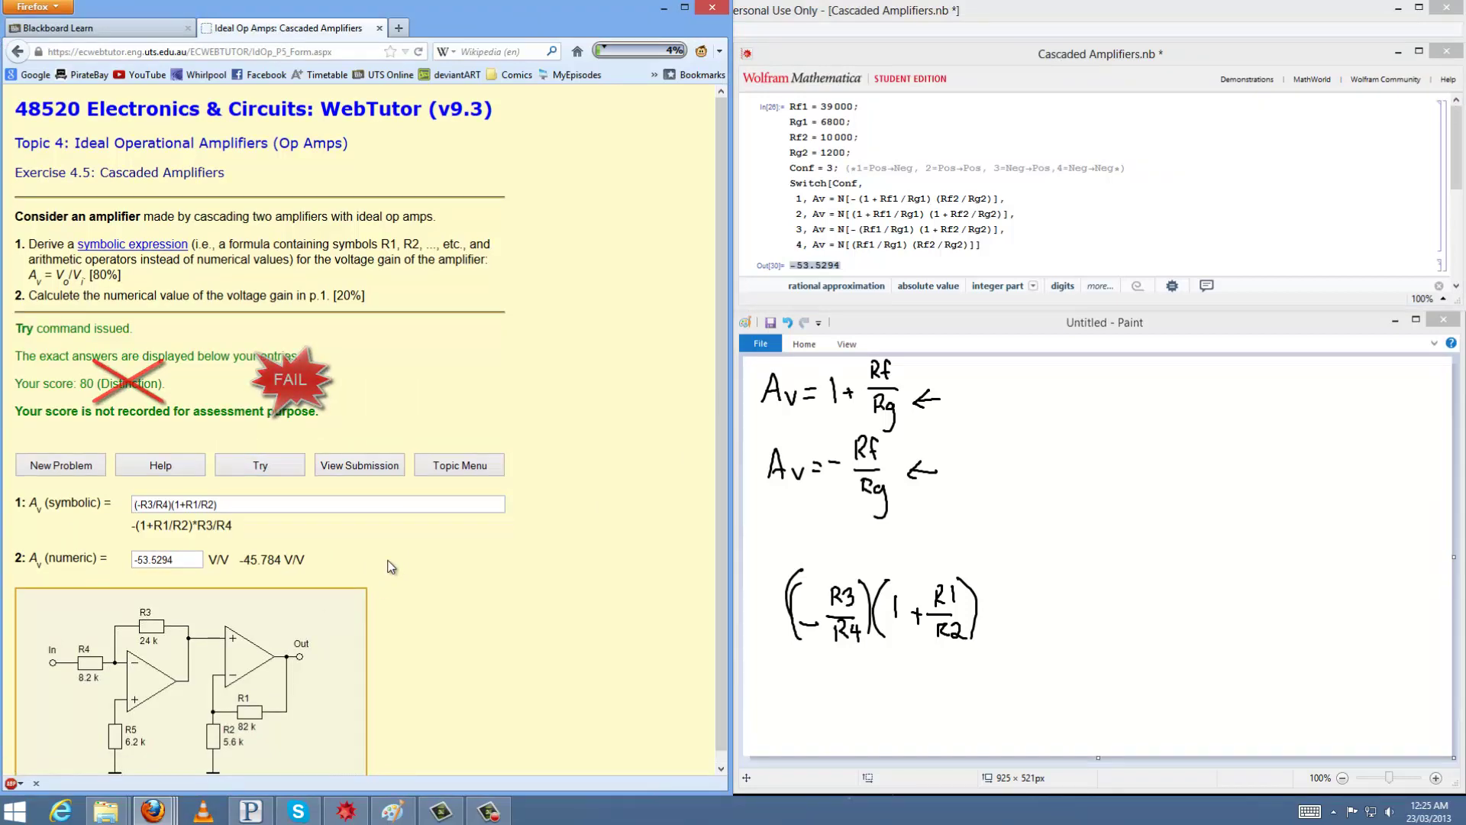
left_click(832, 242)
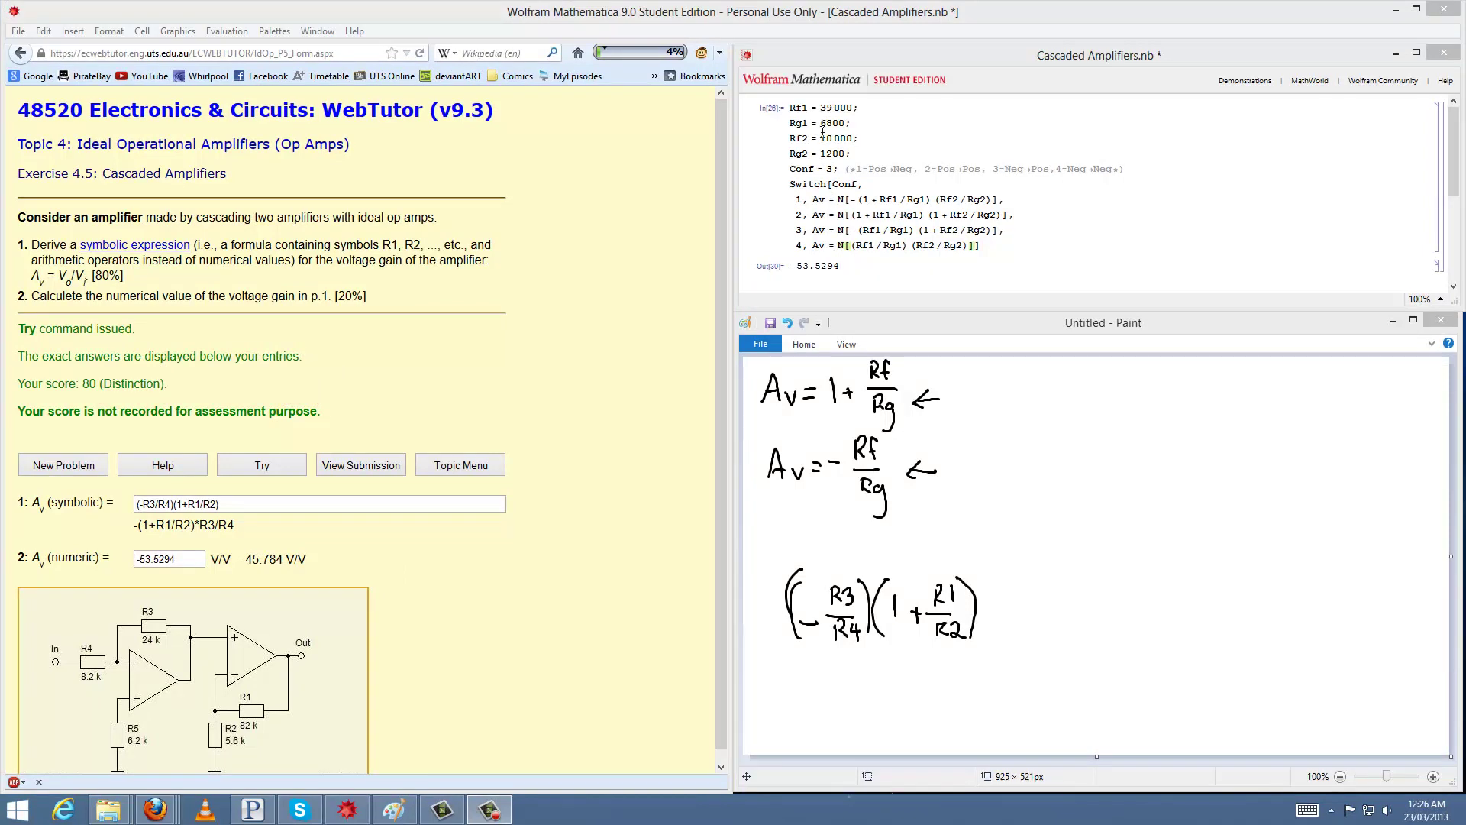
double_click(836, 108)
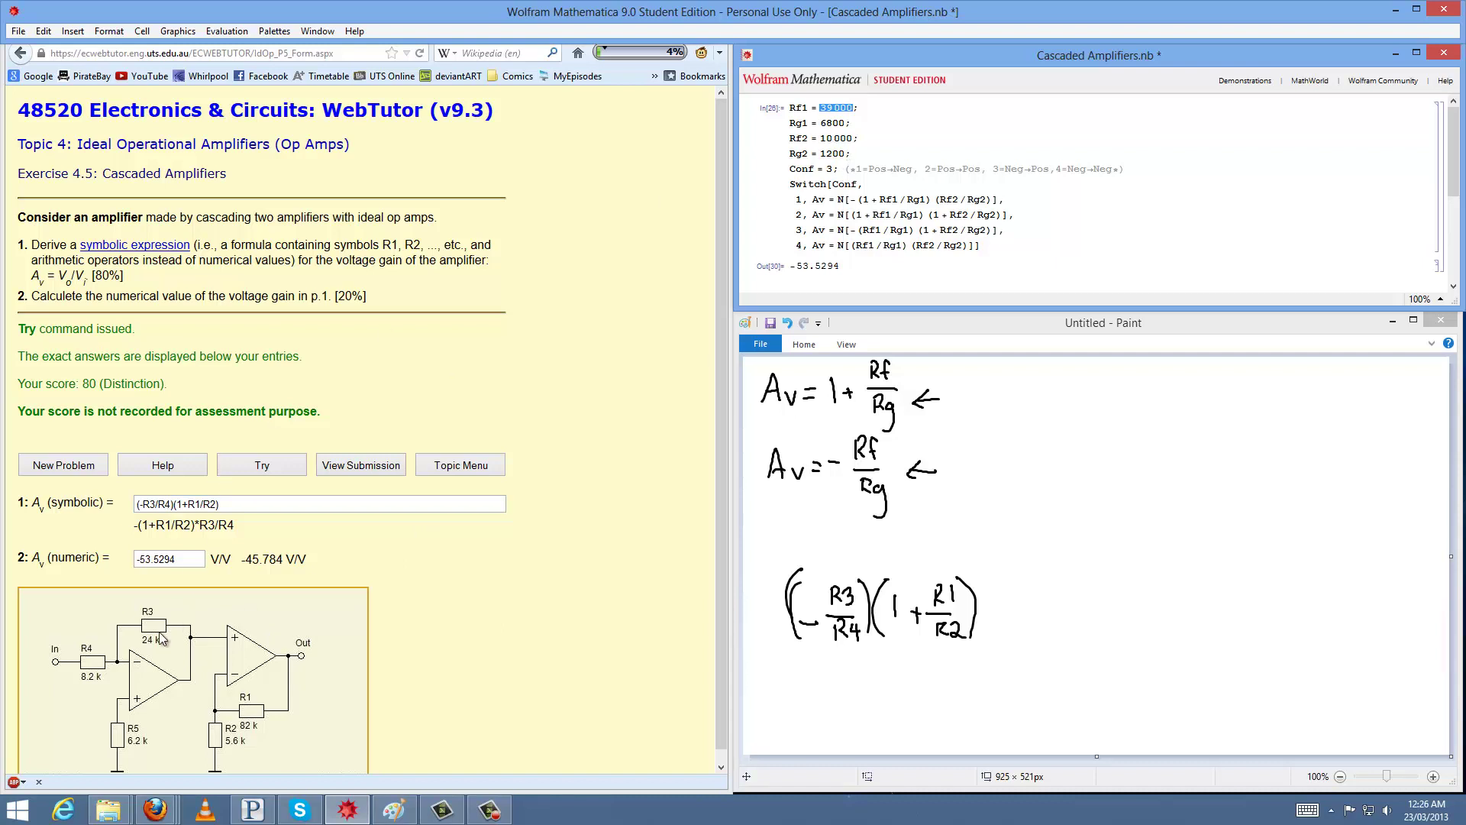
Change Rf1, Rg1, Rf2 and Rg2 to 24000, 8200, 82000 and 5600.
left_click(832, 109)
key("BackSpace")
key("BackSpace")
type("24")
key("Down")
key("BackSpace")
key("BackSpace")
type("82")
key("Down")
key("BackSpace")
key("BackSpace")
type("82")
key("Down")
key("BackSpace")
key("BackSpace")
type("56")
Re-evaluate to get −45.784, select it, and select the old numeric answer.
key("shift+Return")
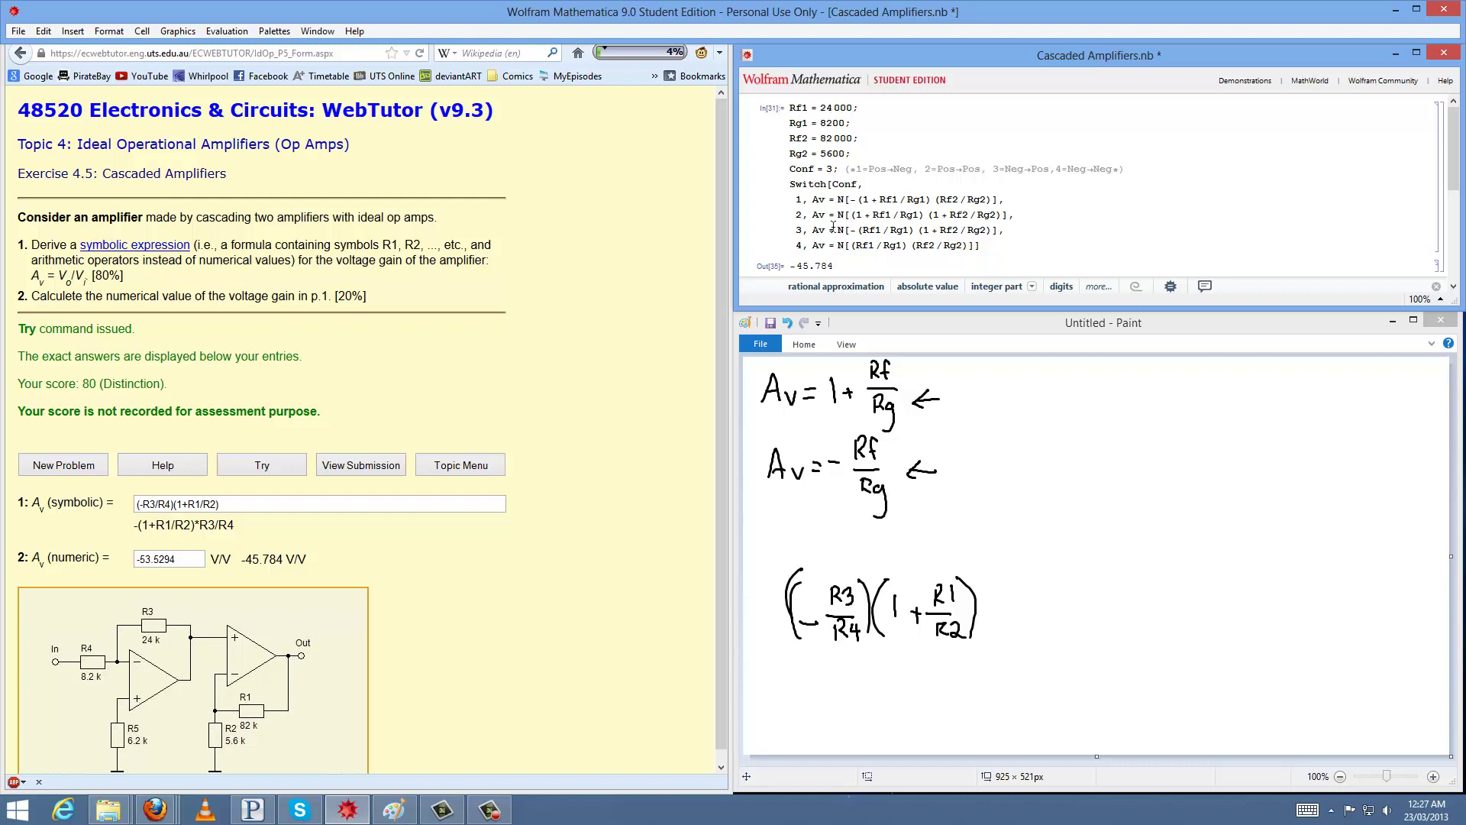
left_click_drag(835, 265, 792, 268)
key("ctrl+c")
left_click(336, 546)
Paste −45.784 as the numeric gain, try it for 100, then load a new problem.
key("ctrl+v")
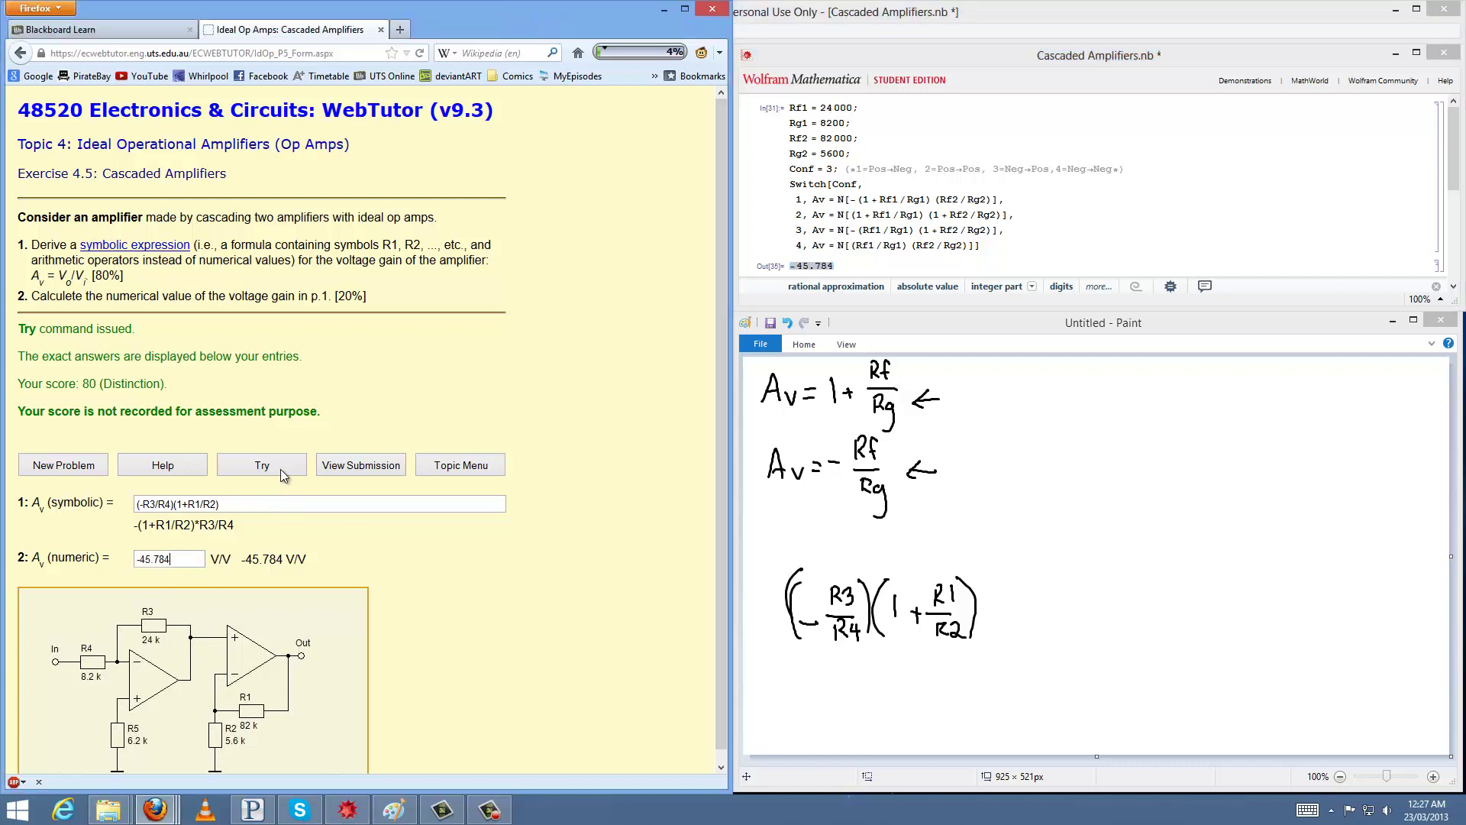
left_click(281, 467)
left_click(70, 466)
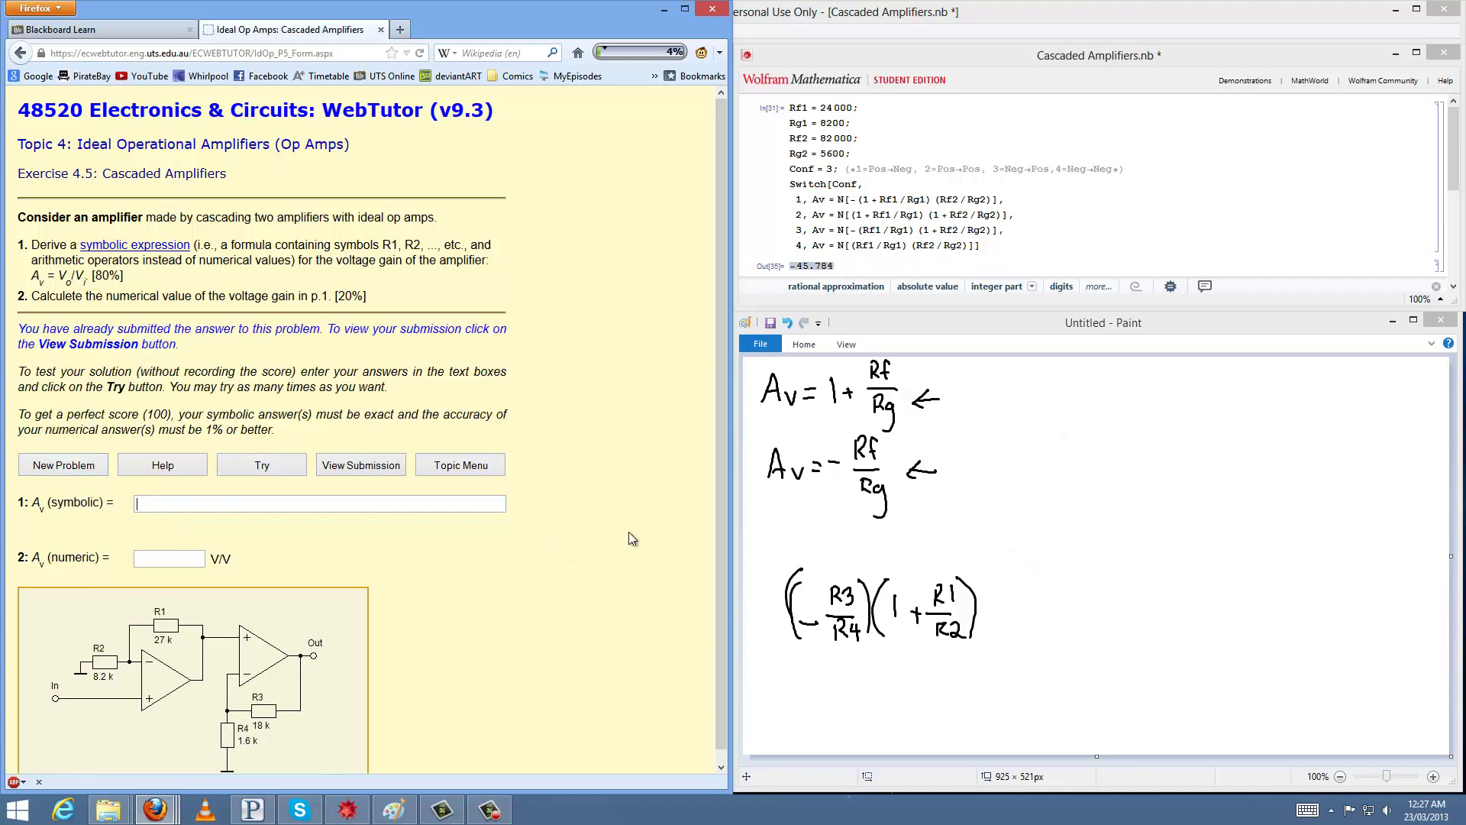
Delete the old (−R3/R4)(1 + R1/R2) expression from the Paint canvas.
left_click(1430, 344)
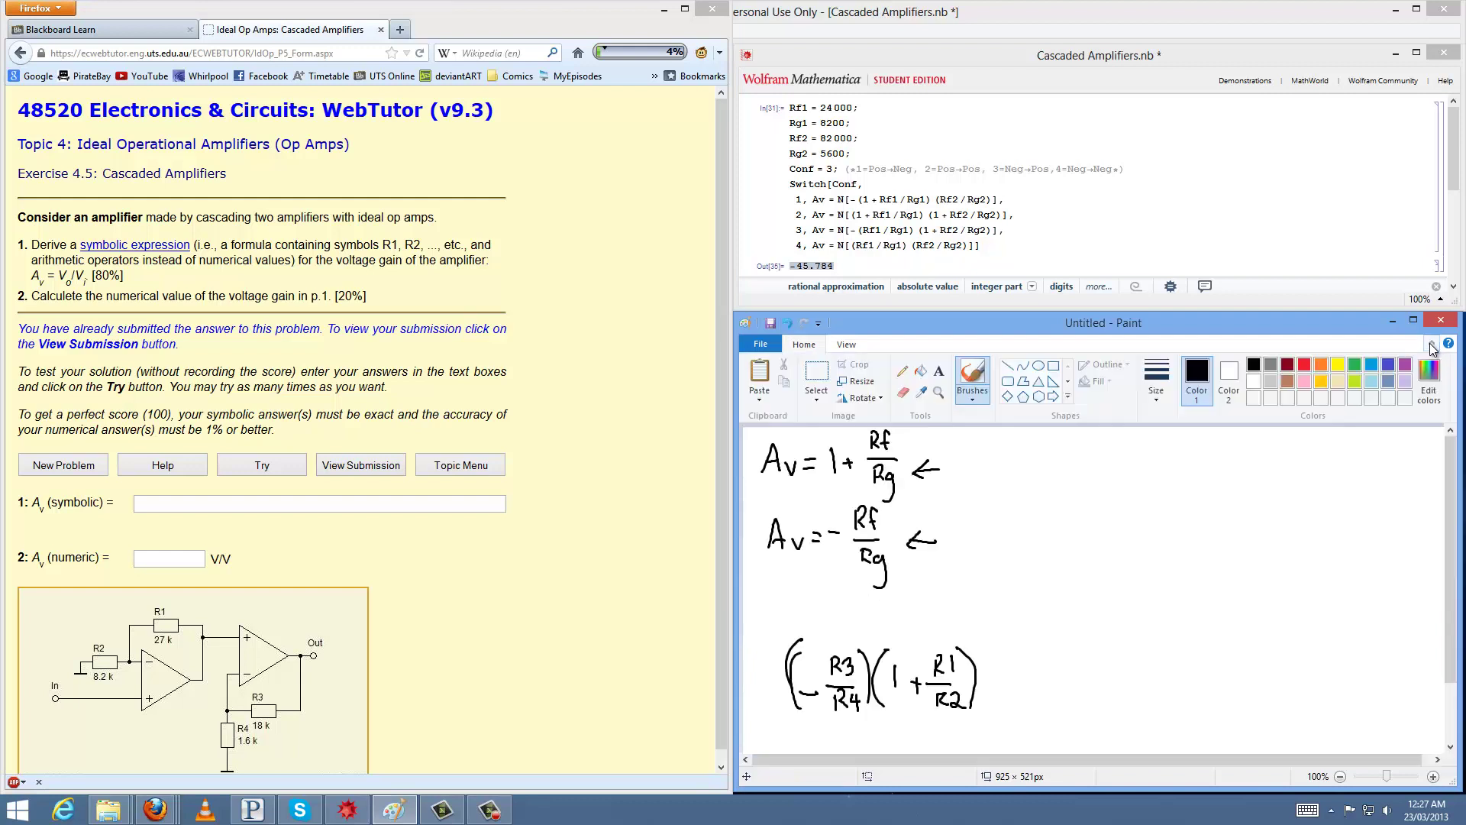
left_click(817, 379)
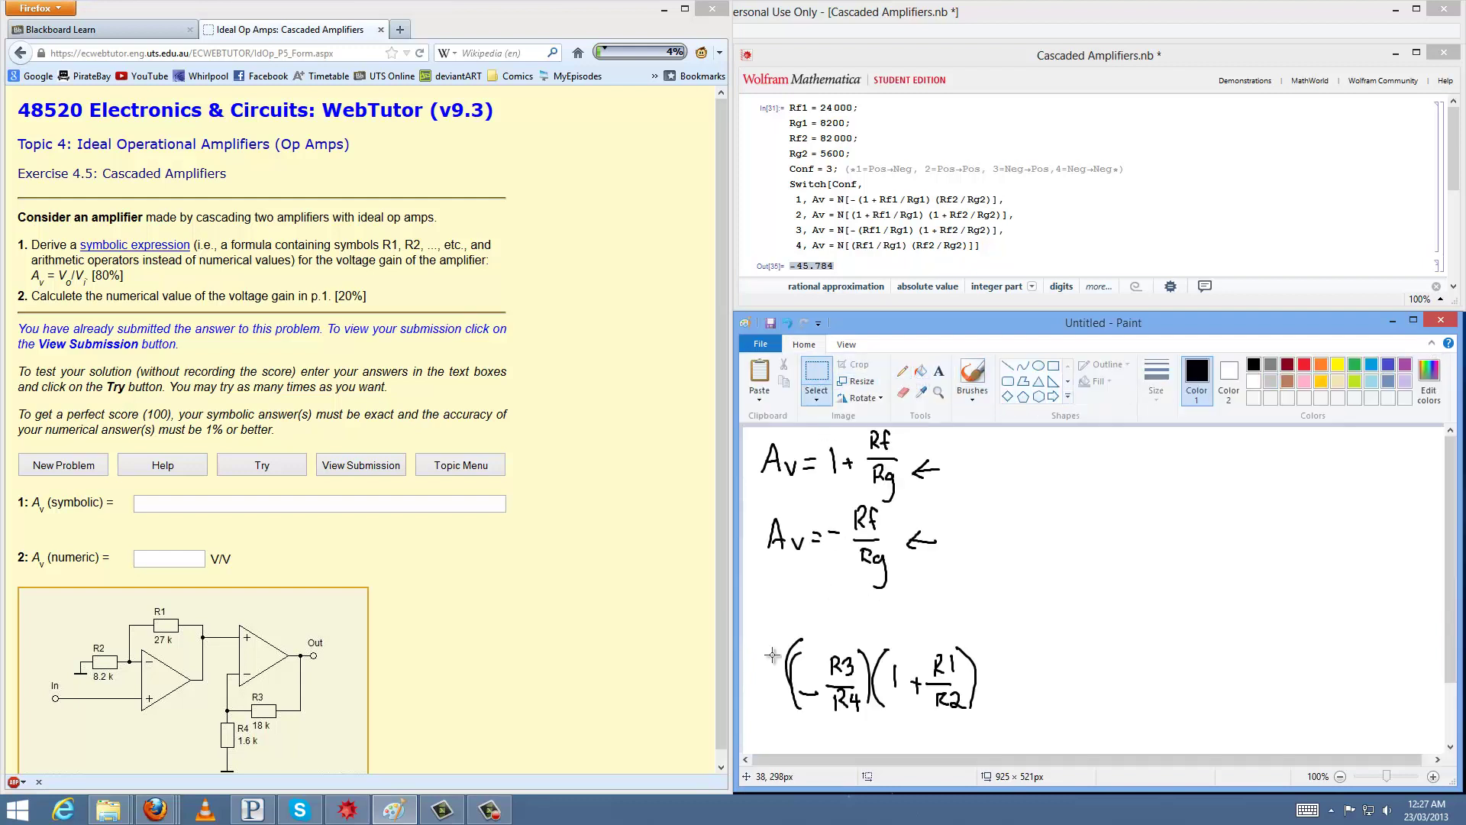
left_click_drag(779, 637, 1004, 729)
key("Delete")
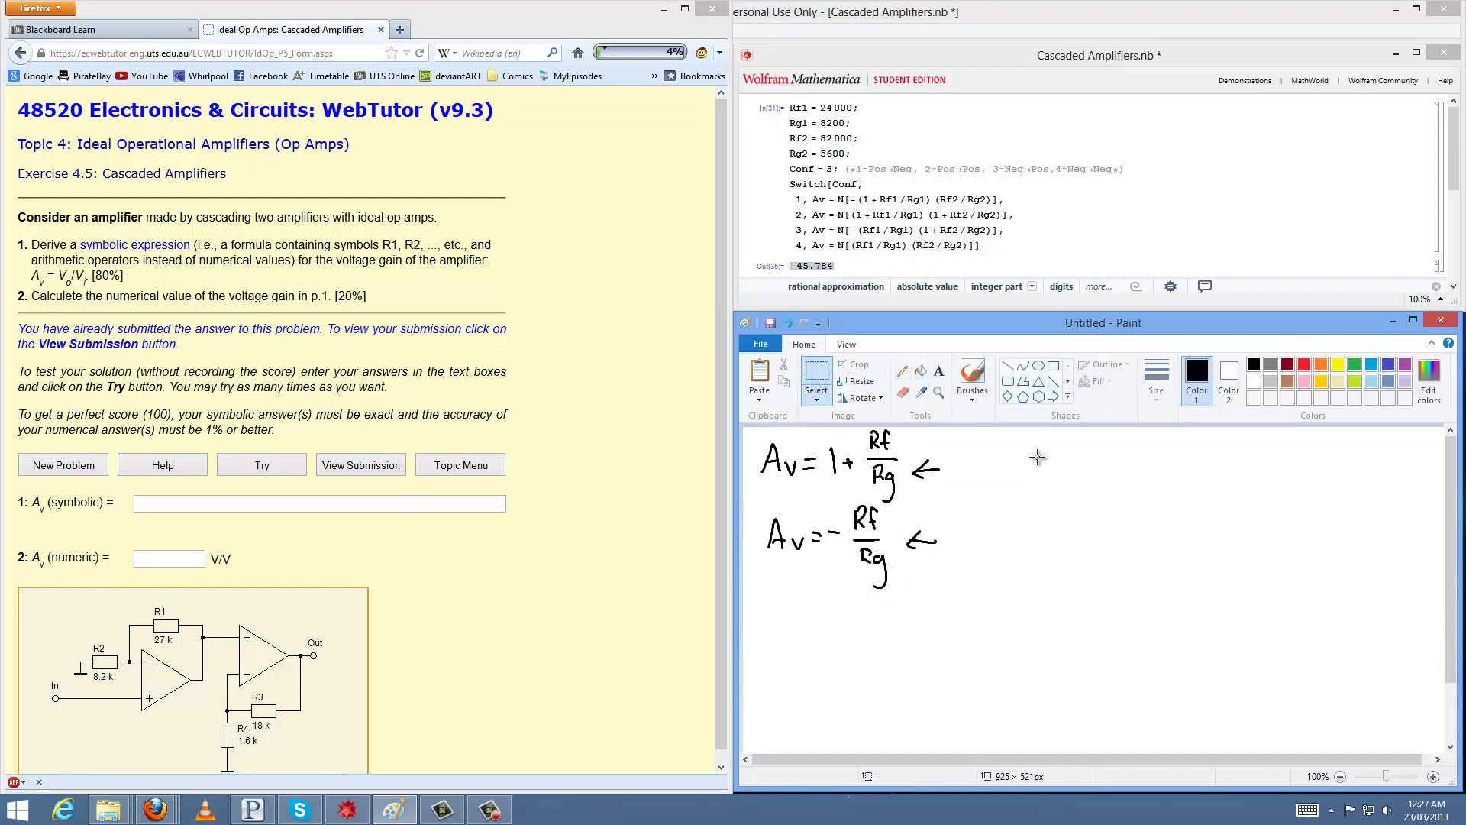
left_click(1430, 343)
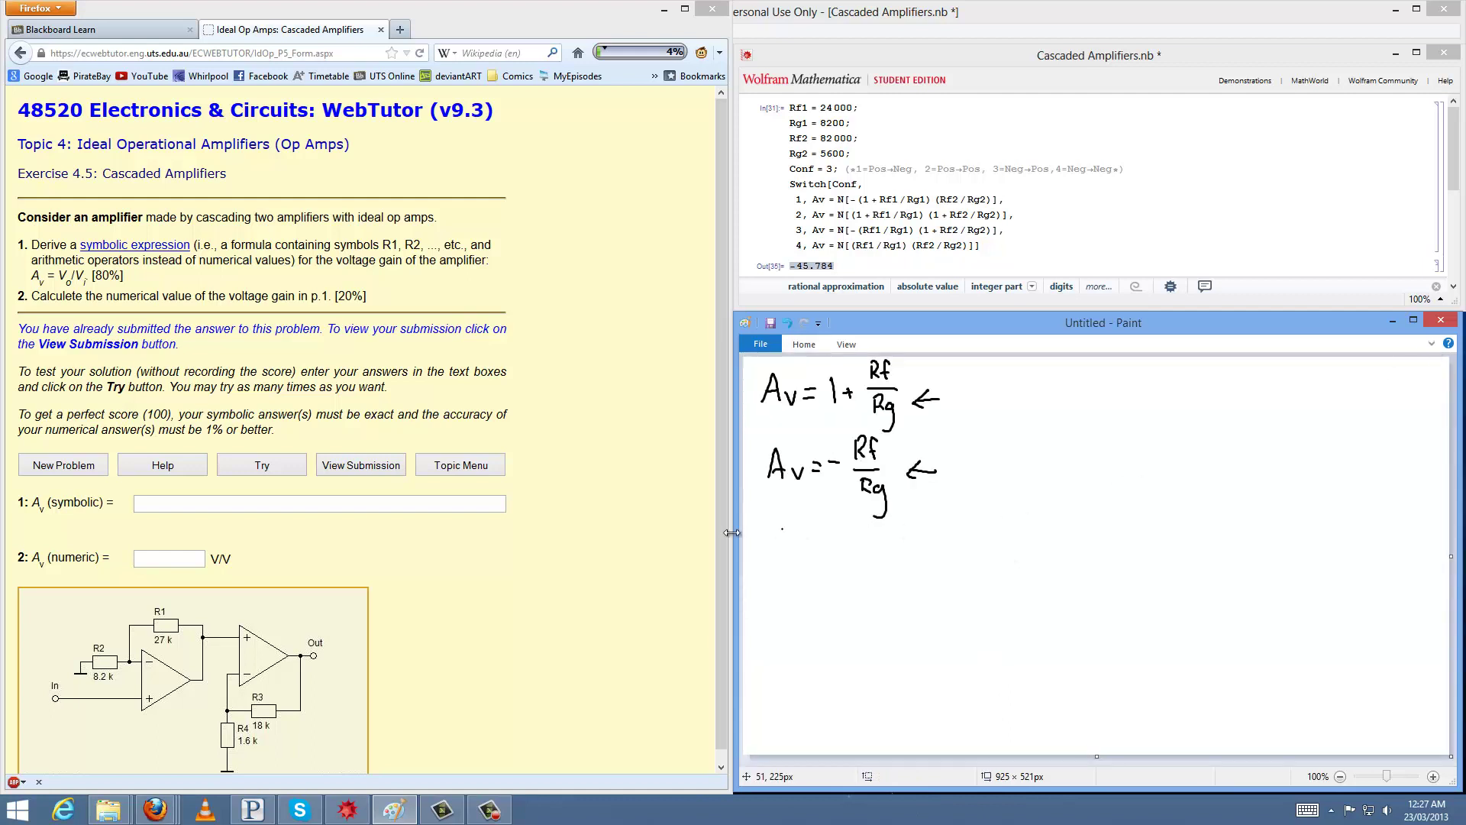
Change the Mathematica configuration number from 3 to 2.
key("alt+Tab")
left_click(444, 563)
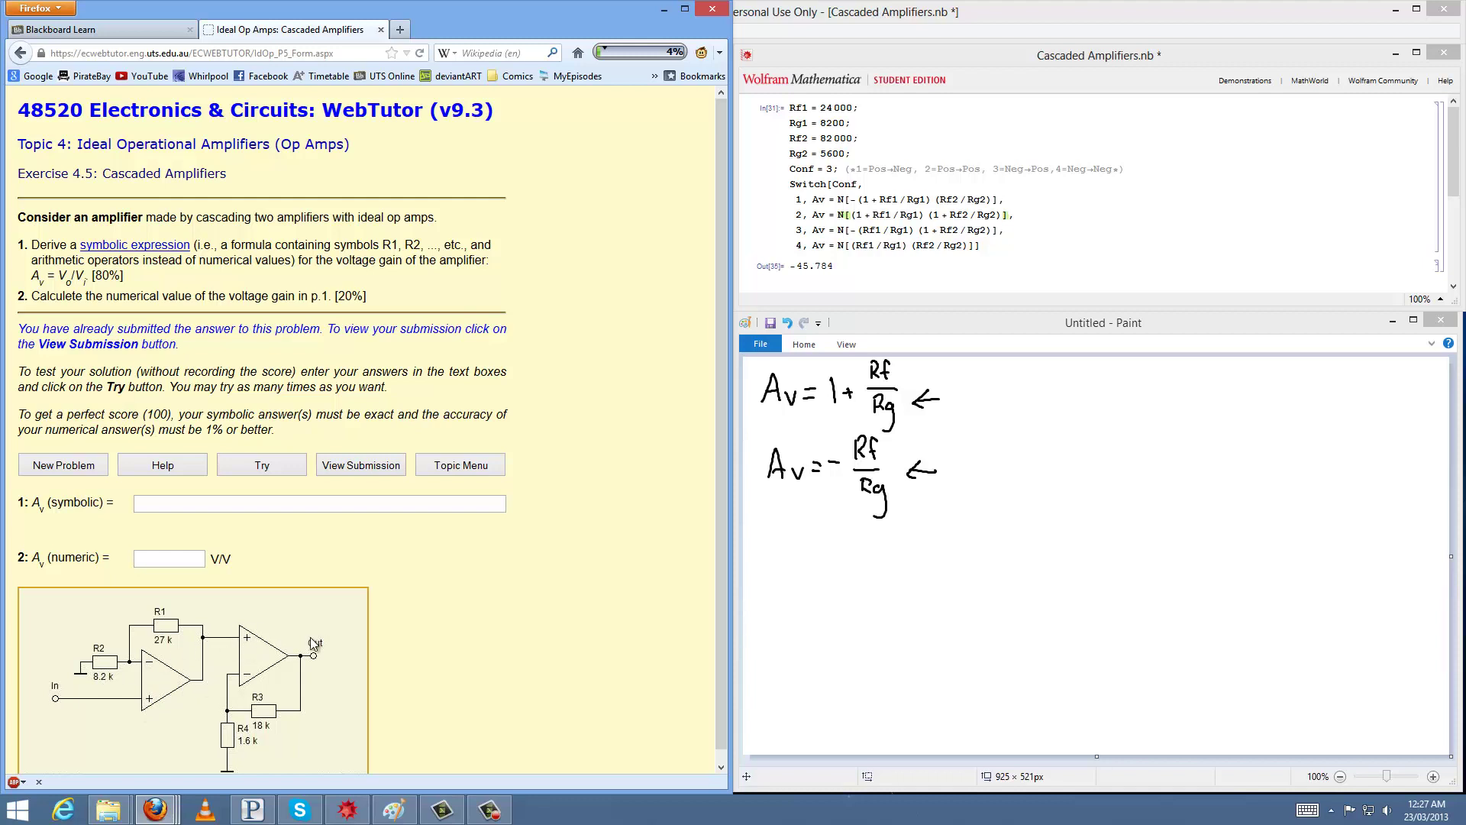
double_click(829, 169)
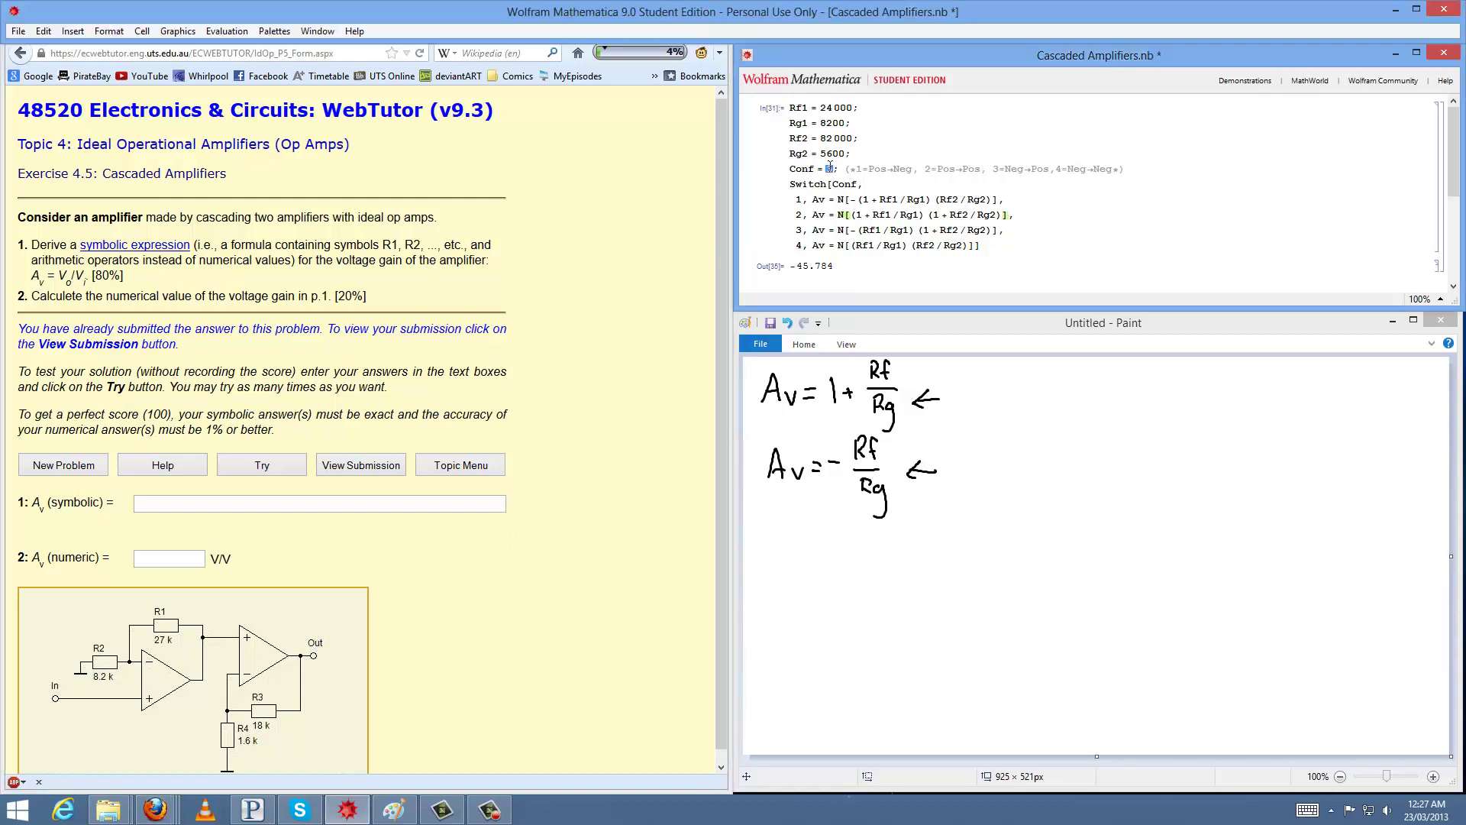
type("2")
Handwrite the first factor (1 + R1/R2) below the arrowed formulas.
left_click(833, 595)
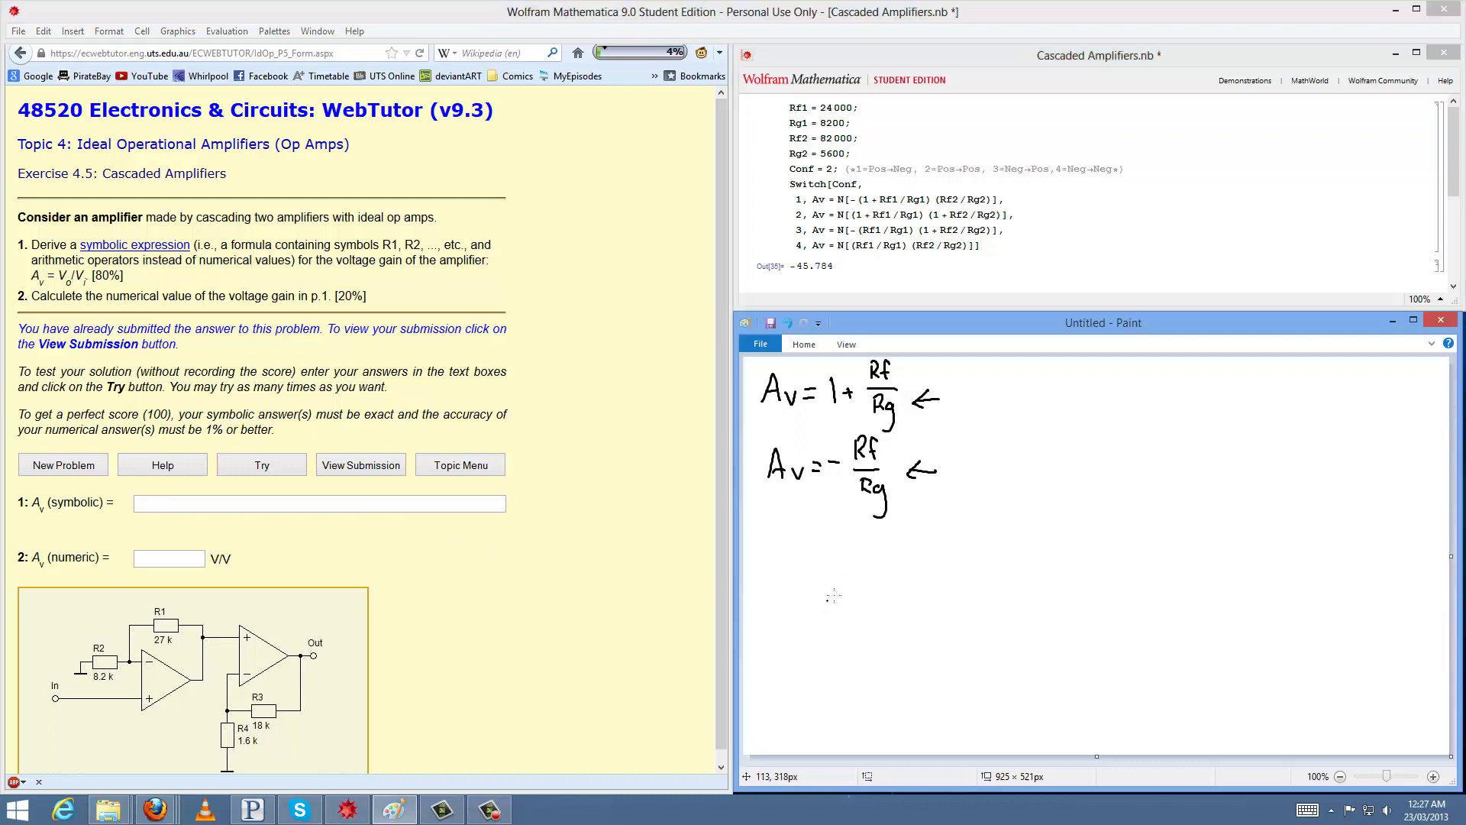
mouse_move(832, 590)
left_mouse_down()
mouse_move(829, 645)
mouse_move(871, 611)
left_mouse_up()
left_click_drag(871, 595, 891, 619)
mouse_move(871, 628)
left_mouse_down()
mouse_move(872, 646)
mouse_move(900, 646)
left_mouse_up()
mouse_move(900, 582)
left_mouse_down()
mouse_move(904, 650)
mouse_move(935, 601)
mouse_move(948, 633)
left_mouse_up()
Add the second factor (1 + R3/R4) to complete the product.
mouse_move(959, 620)
left_mouse_down()
mouse_move(973, 617)
mouse_move(966, 630)
left_mouse_up()
left_click_drag(983, 592, 998, 608)
left_click_drag(1002, 589, 1002, 609)
mouse_move(980, 622)
left_mouse_down()
mouse_move(1005, 620)
mouse_move(994, 643)
left_mouse_up()
left_click_drag(994, 627, 1019, 636)
left_click_drag(1014, 630, 1016, 644)
left_click_drag(1021, 573, 1026, 639)
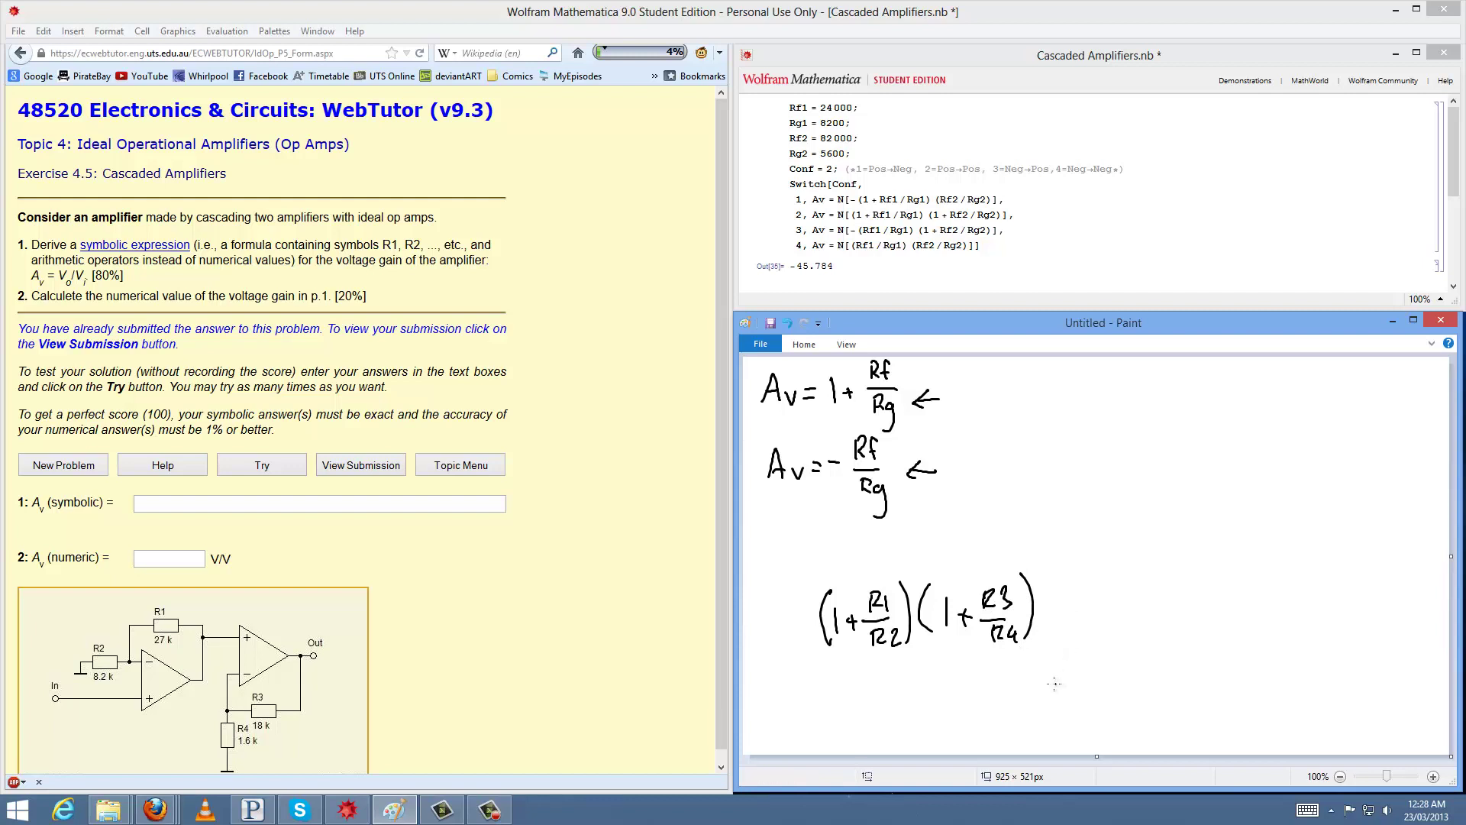
Type (1+R1/R2)(1+R3/R4) into the symbolic gain field, correcting a stray space and R.
left_click(460, 504)
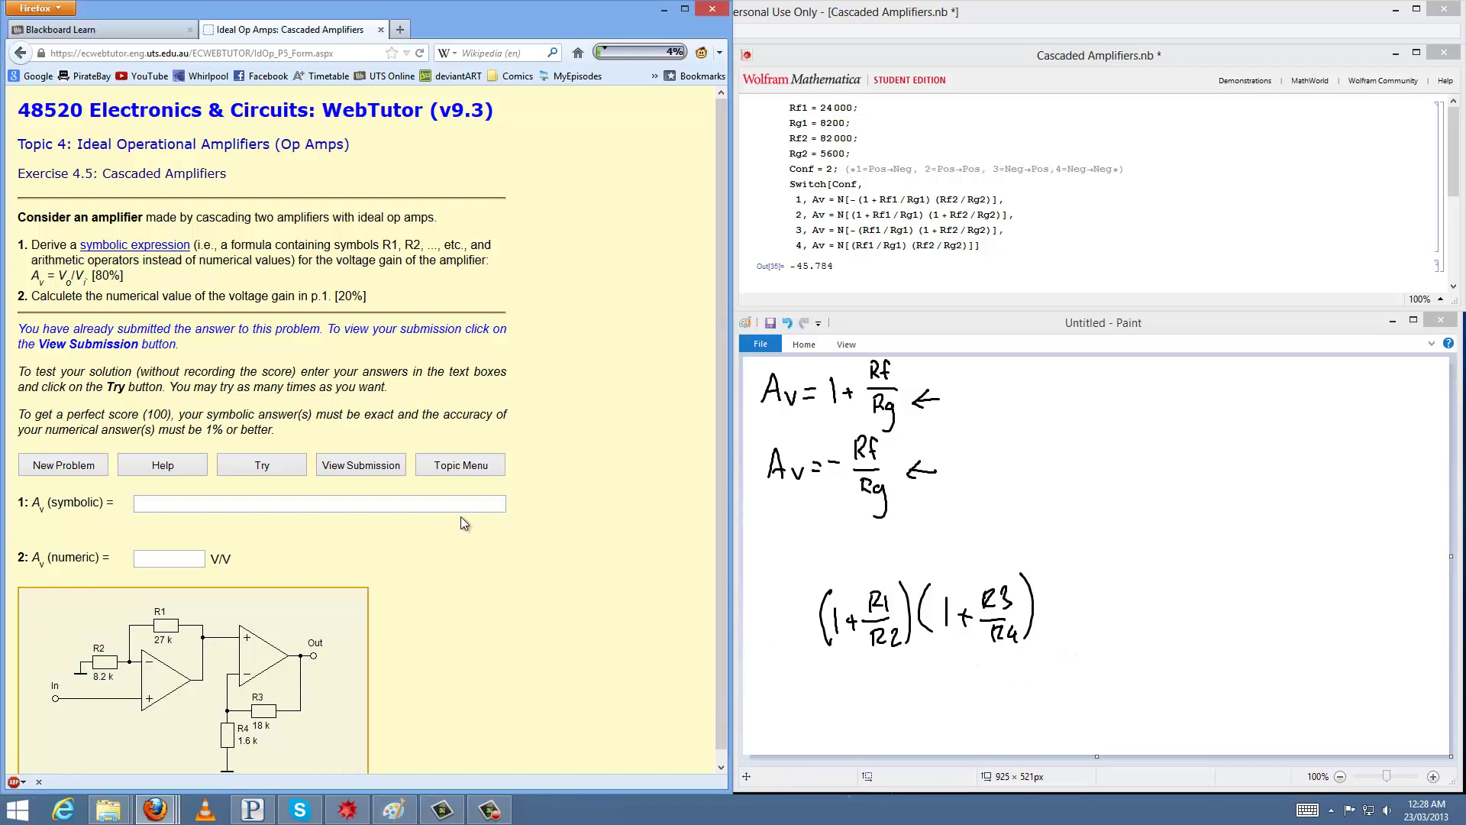
type("(")
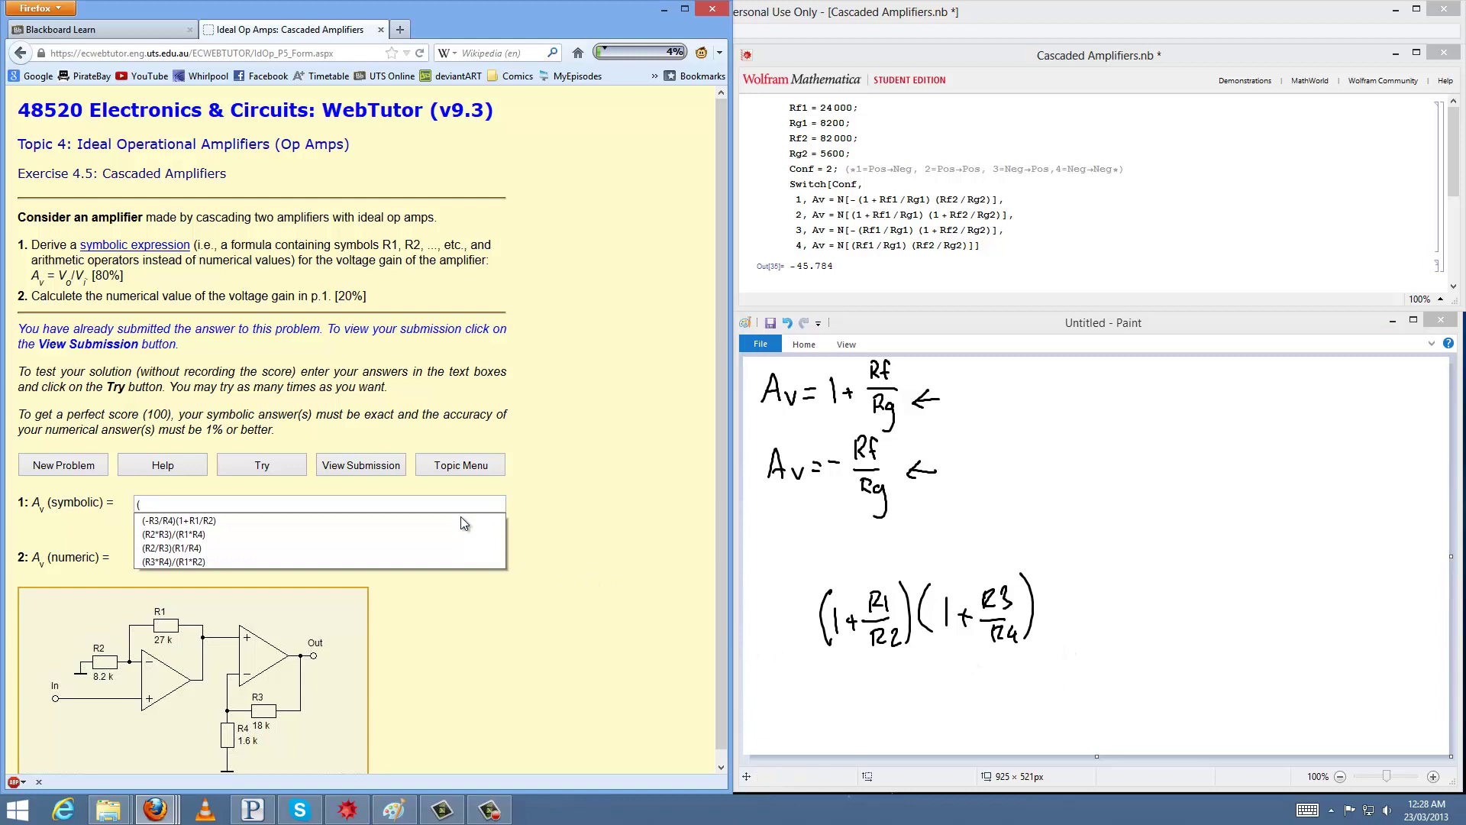
type("1+R1/R2")
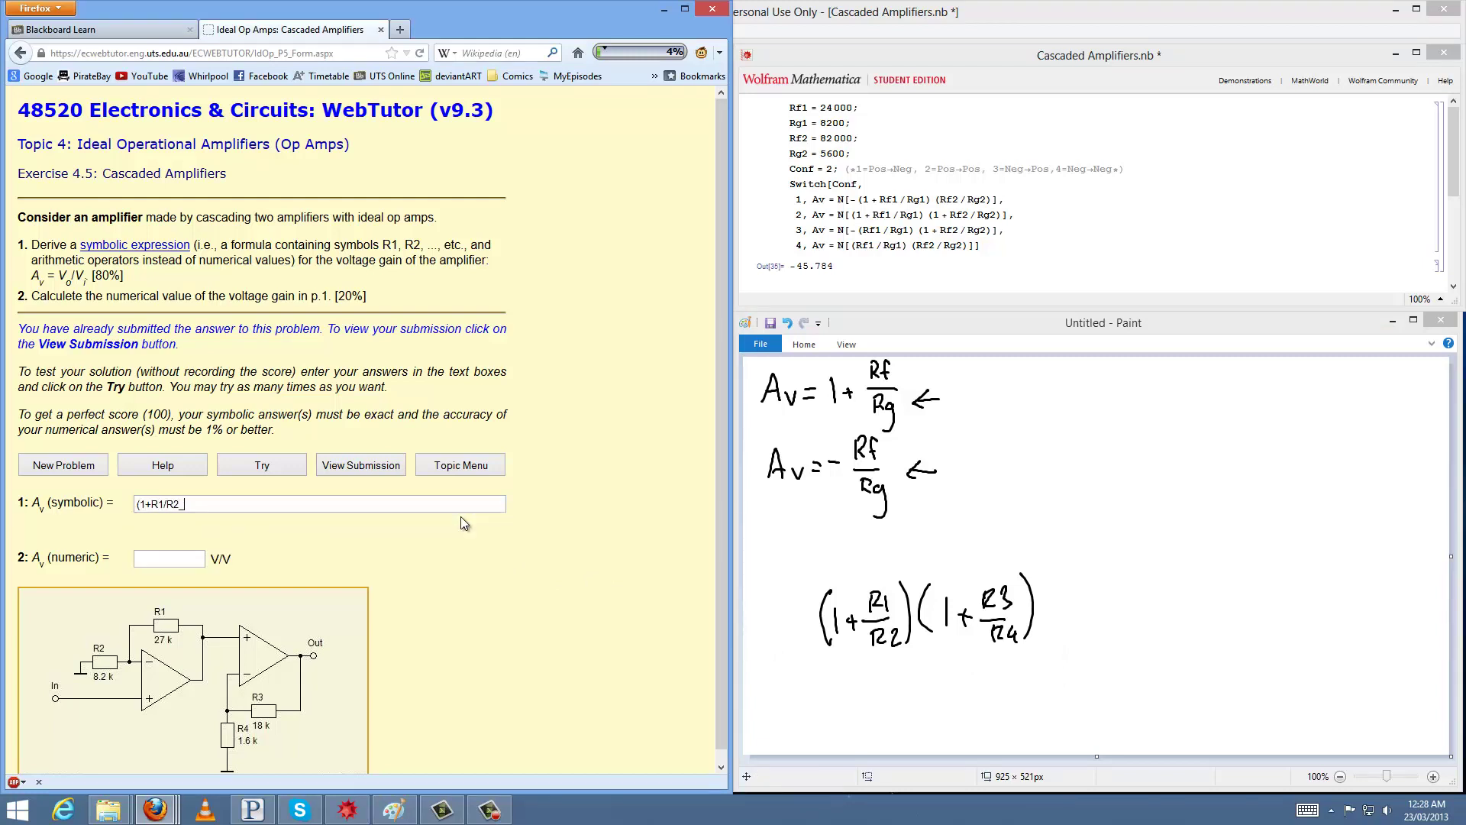
key("BackSpace")
type(")(R")
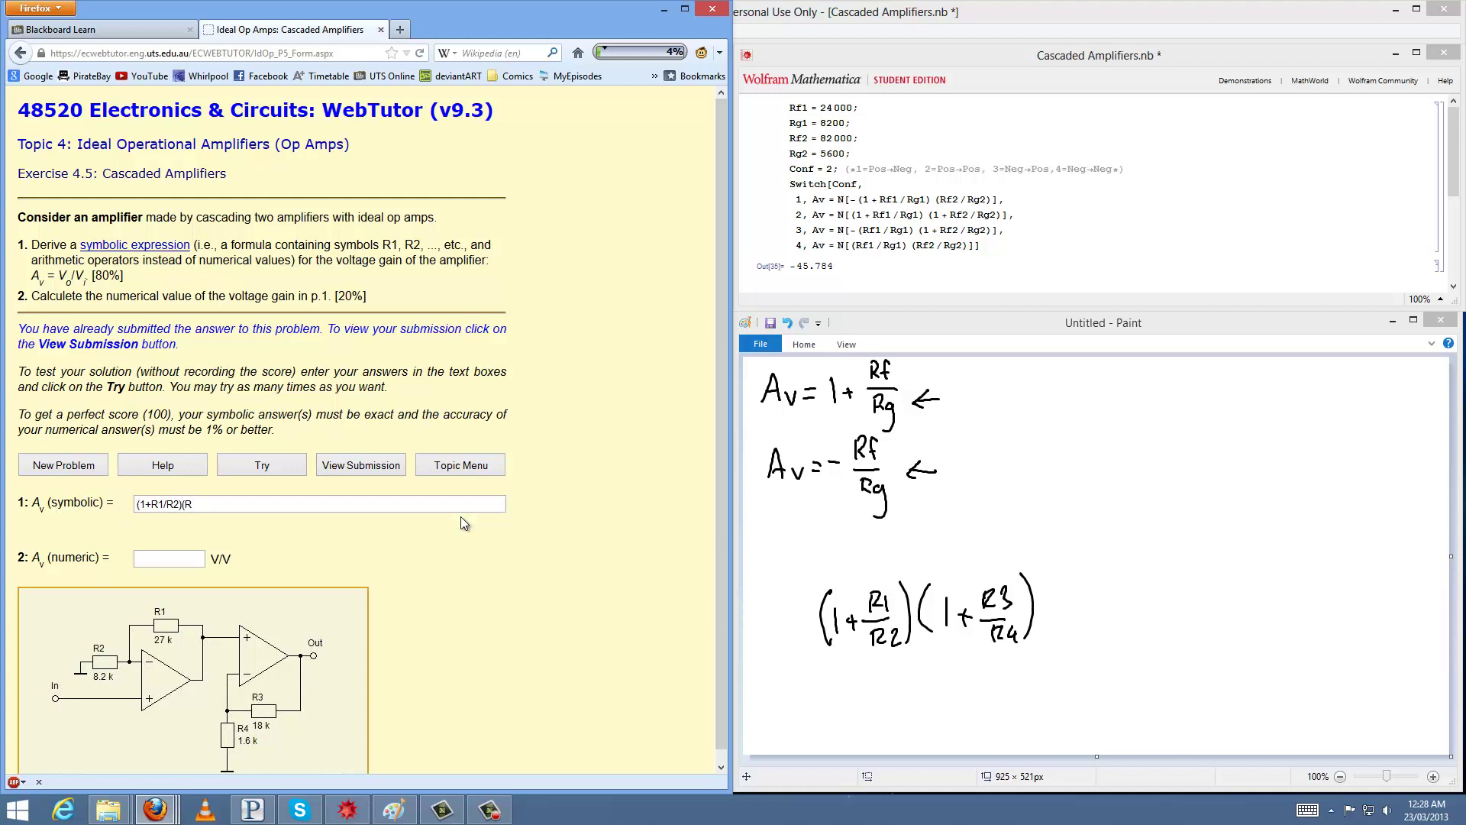
key("BackSpace")
type("1+R3/R4")
Set Rf1 to 27000, Rf2 to 18000 and Rg2 to 1600.
left_click_drag(820, 107, 853, 105)
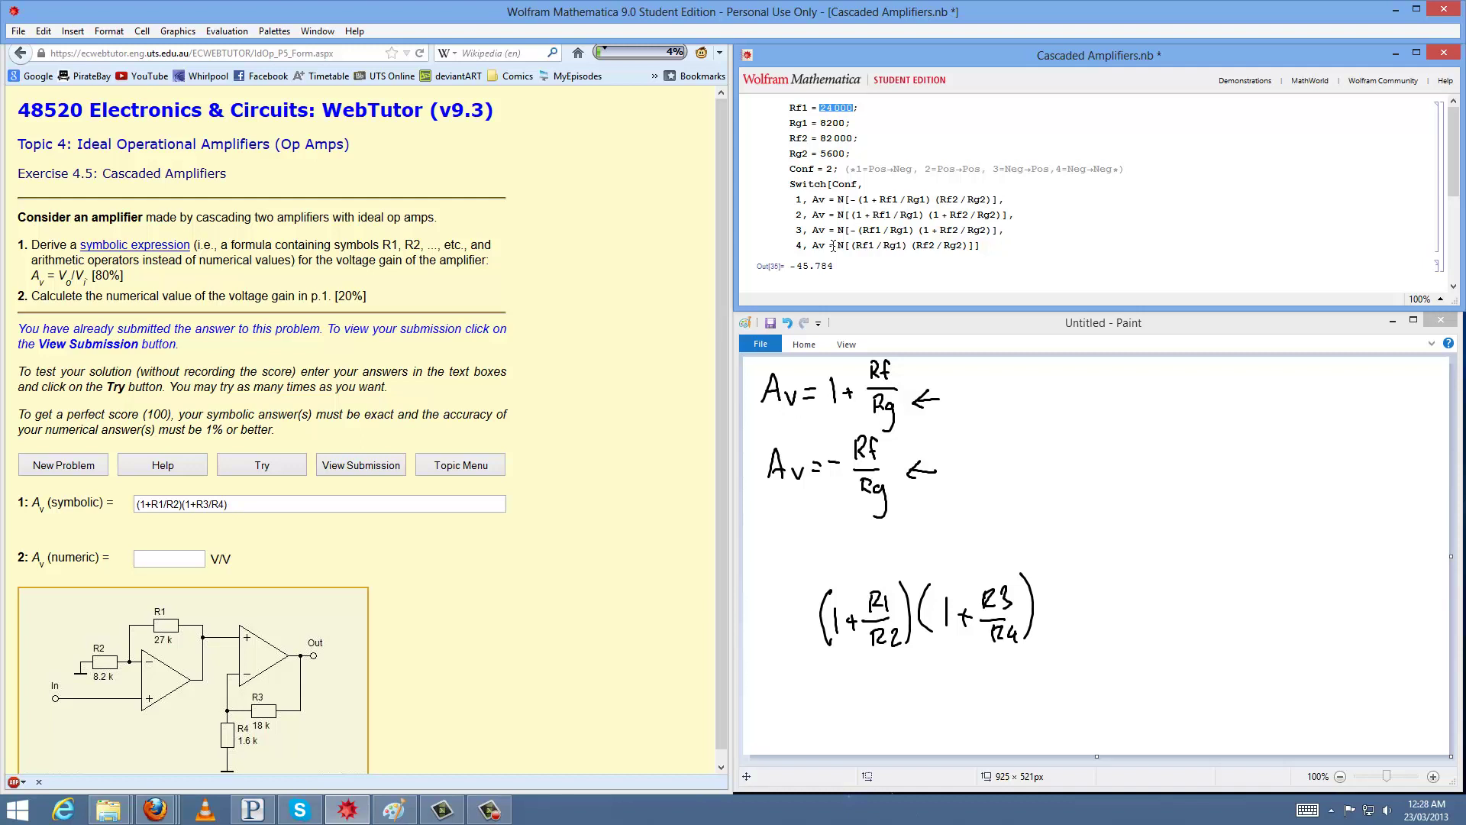
type("27000")
key("BackSpace")
key("BackSpace")
type("18")
key("BackSpace")
key("BackSpace")
type("16")
Evaluate the cell and copy the resulting gain 52.5854.
key("shift+Return")
left_click_drag(840, 264, 788, 266)
key("ctrl+c")
Paste 52.5854 as the numeric gain and check the answers for a score of 100.
left_click(161, 580)
key("ctrl+v")
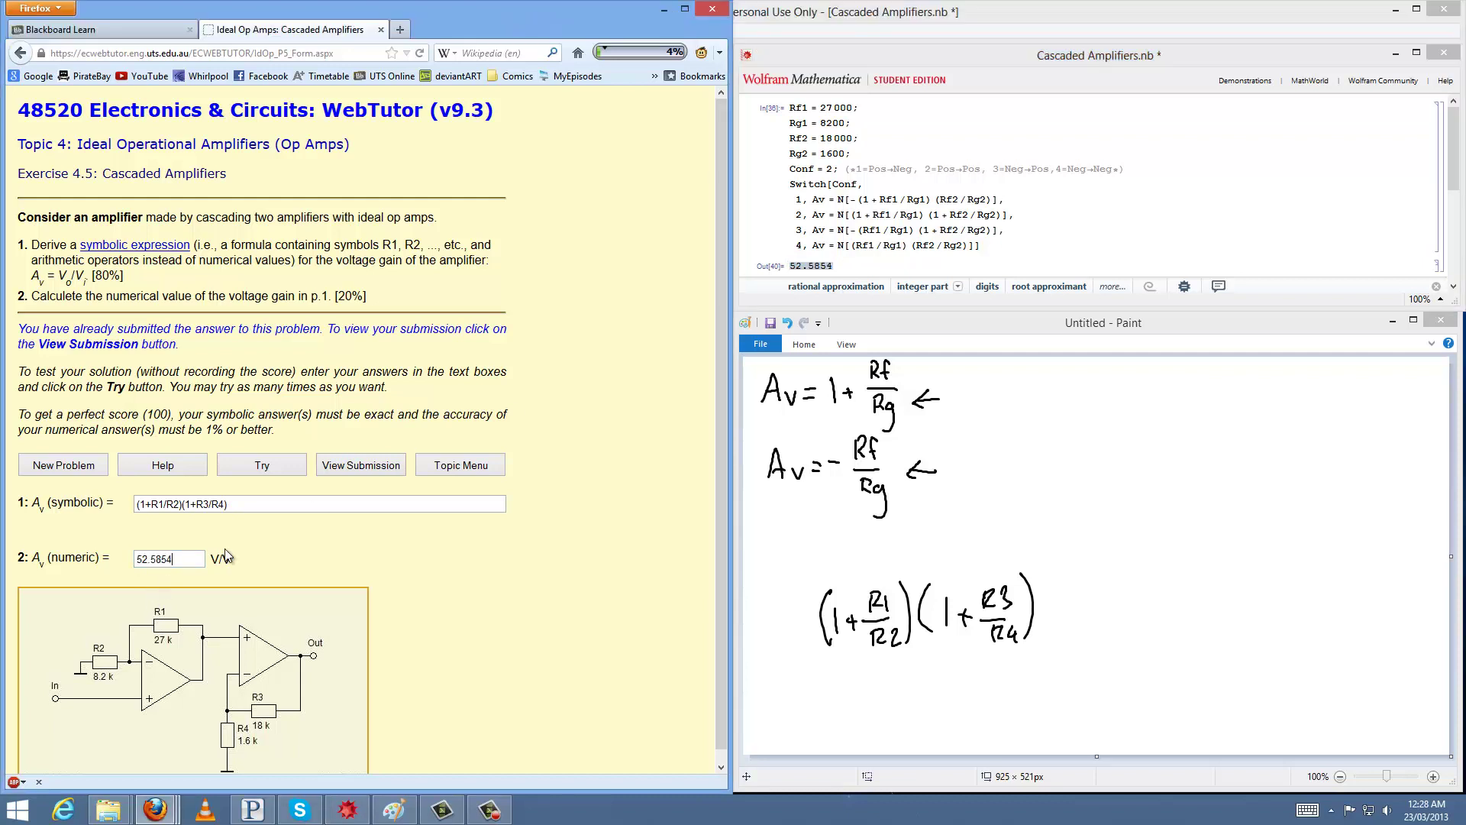
left_click(249, 463)
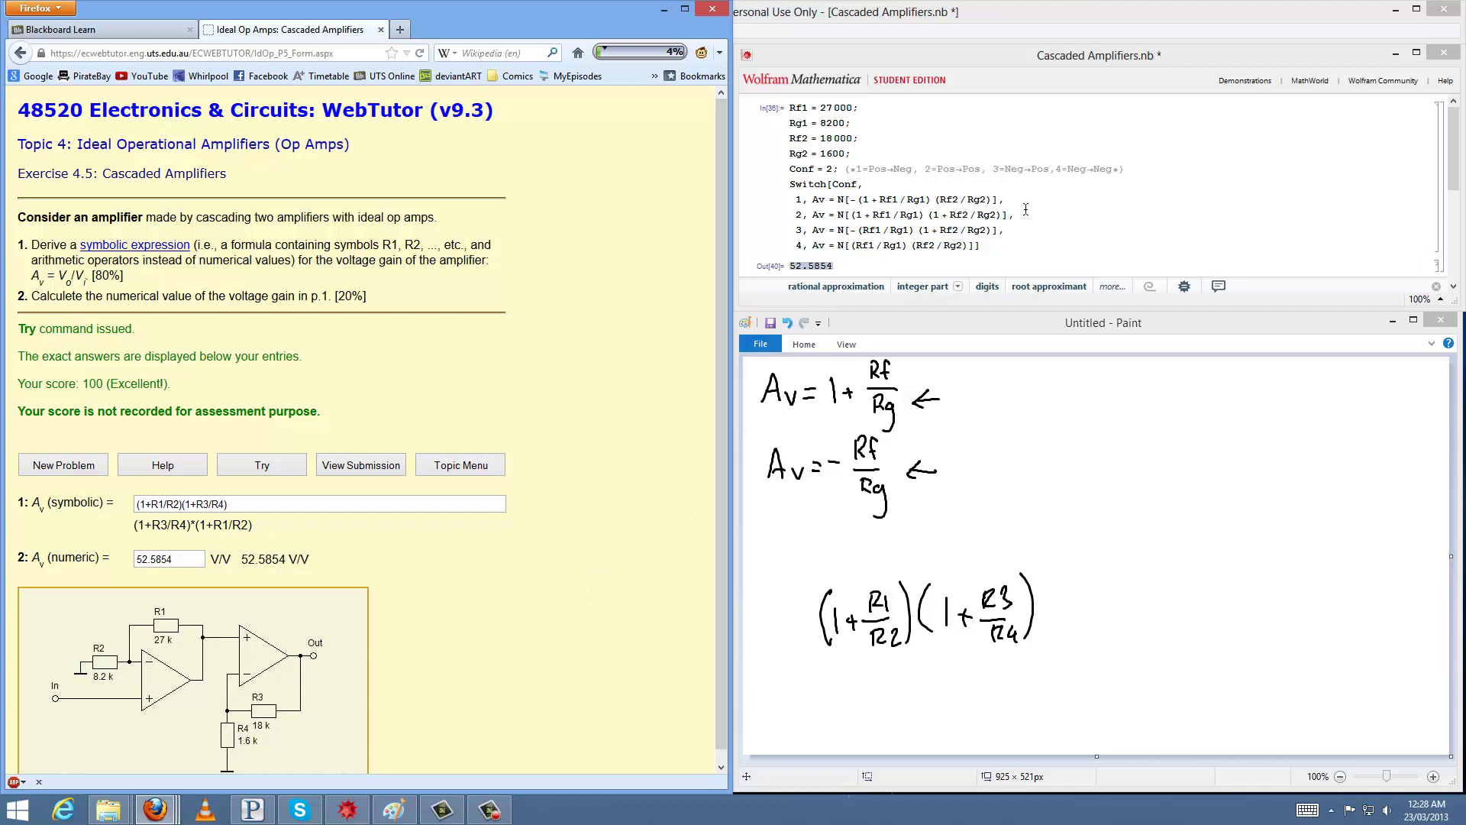
Load a new cascaded amplifier problem with resistors 1.1 k, 16 k, 2 k and 91 k.
left_click(997, 167)
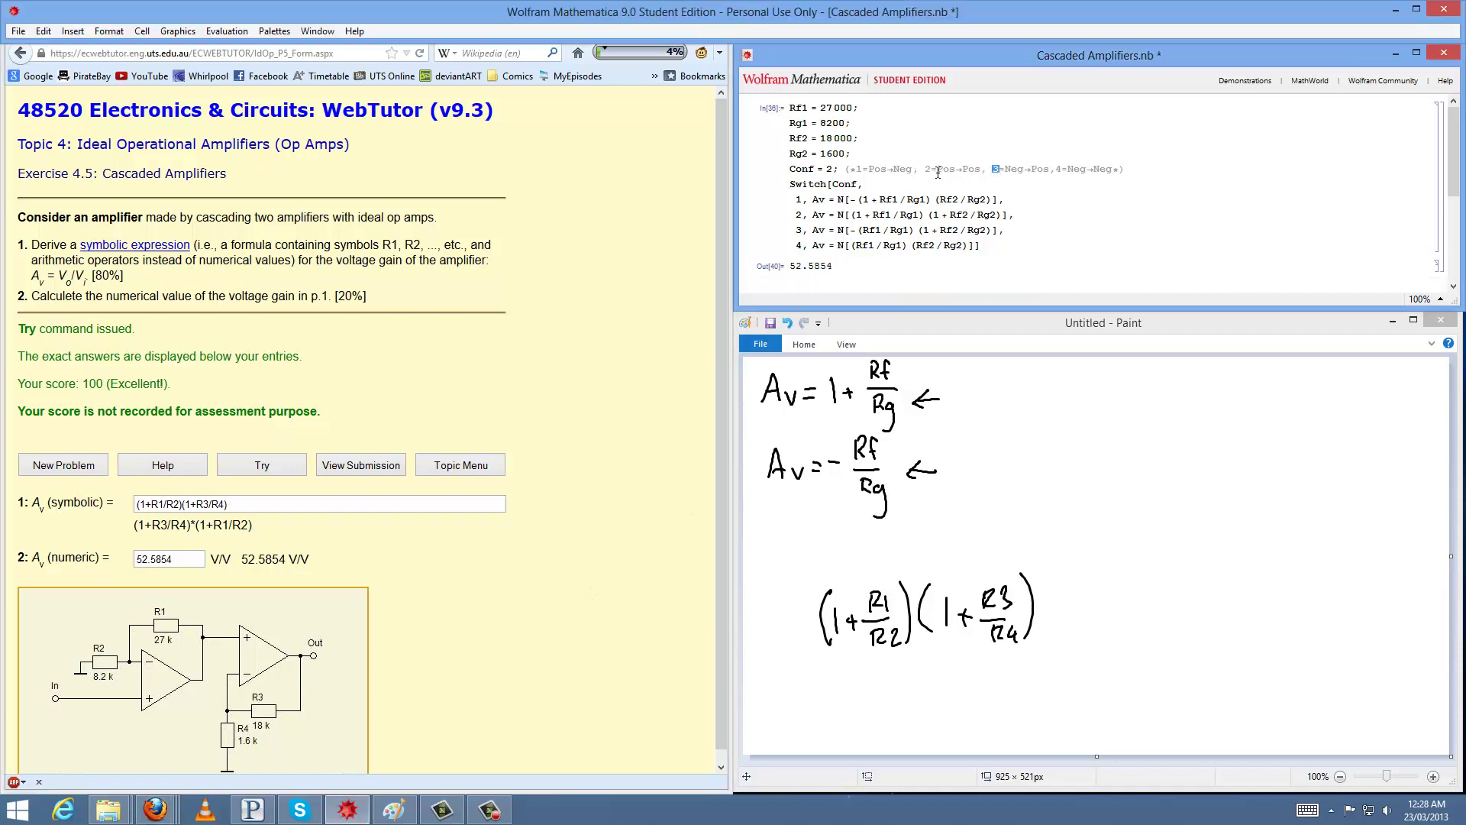
left_click(55, 467)
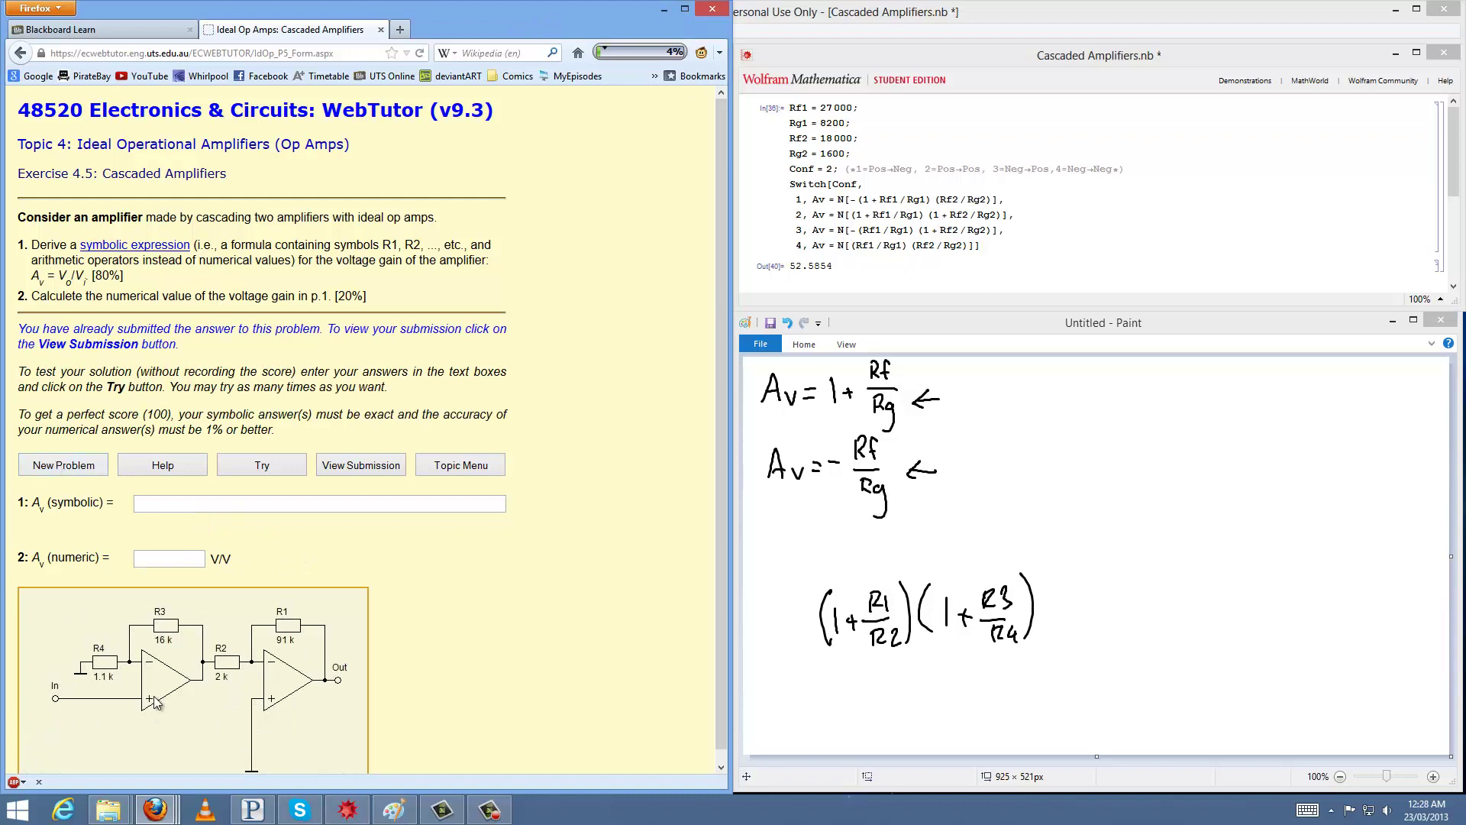
left_click(1432, 348)
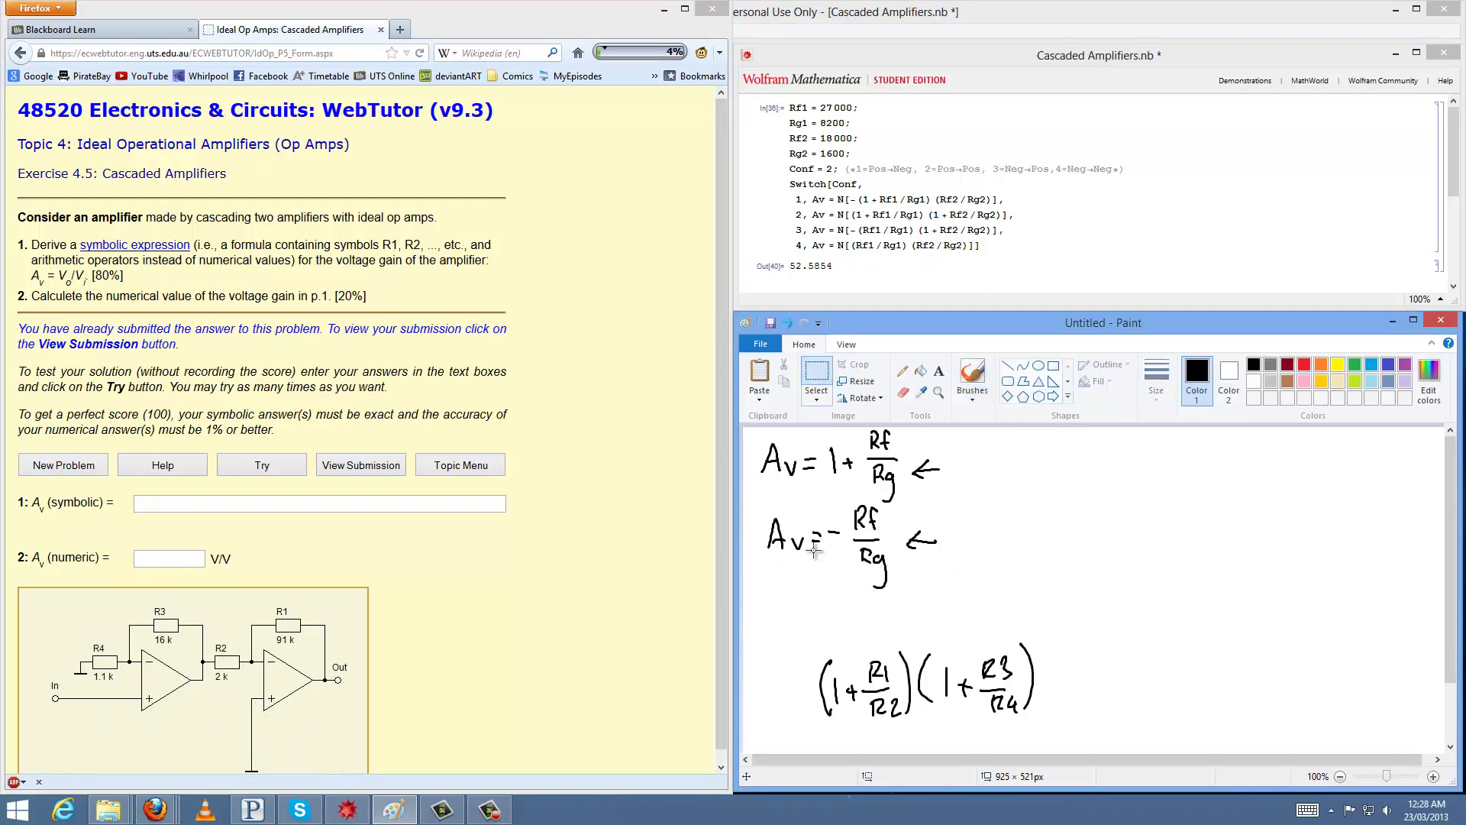
Erase the old (1+R1/R2)(1+R3/R4) gain sketch from the Paint canvas.
mouse_move(796, 615)
left_mouse_down()
mouse_move(966, 701)
mouse_move(1073, 730)
left_mouse_up()
key("Delete")
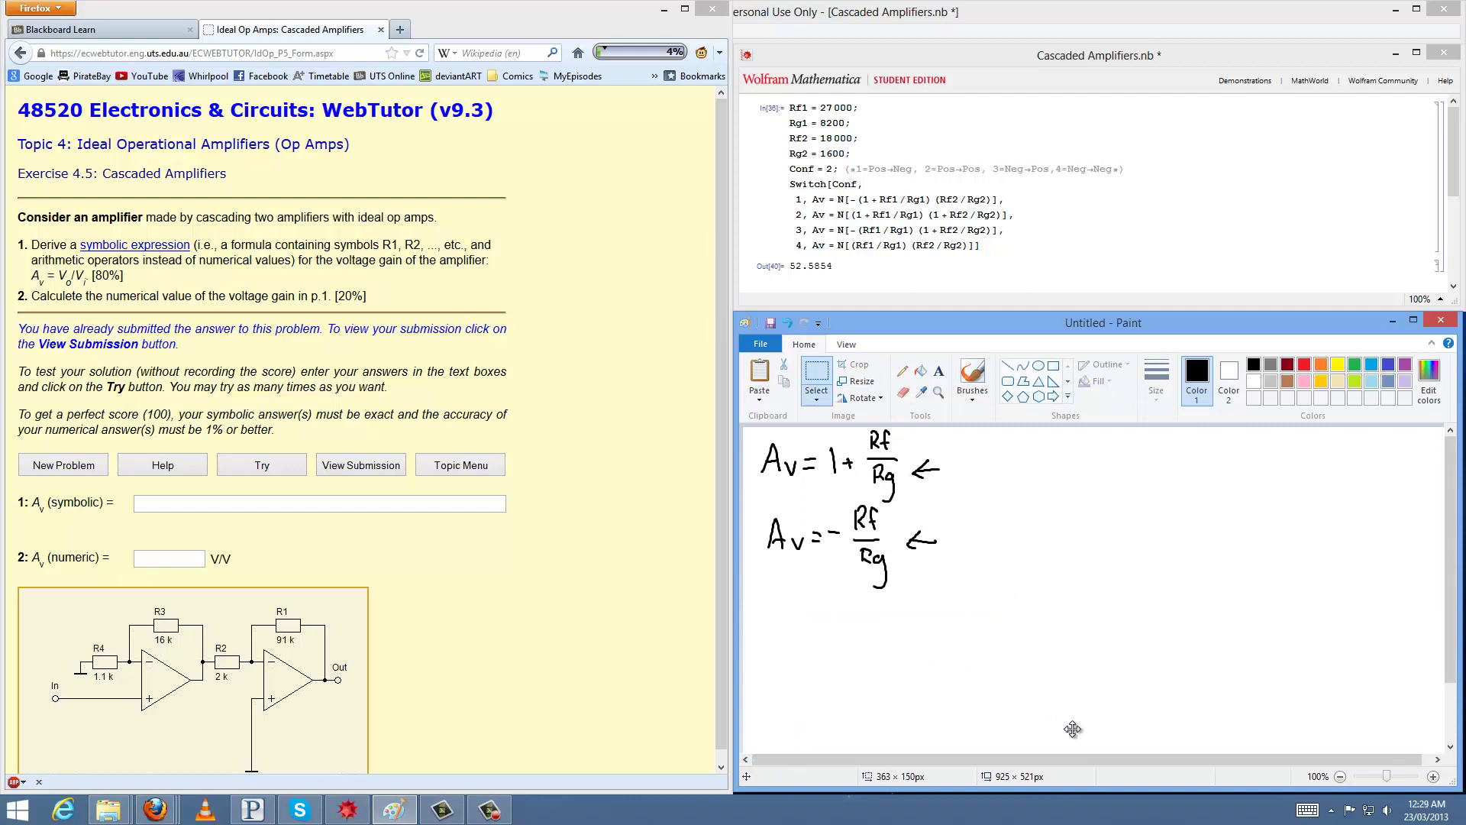
left_click(1431, 343)
left_click(439, 618)
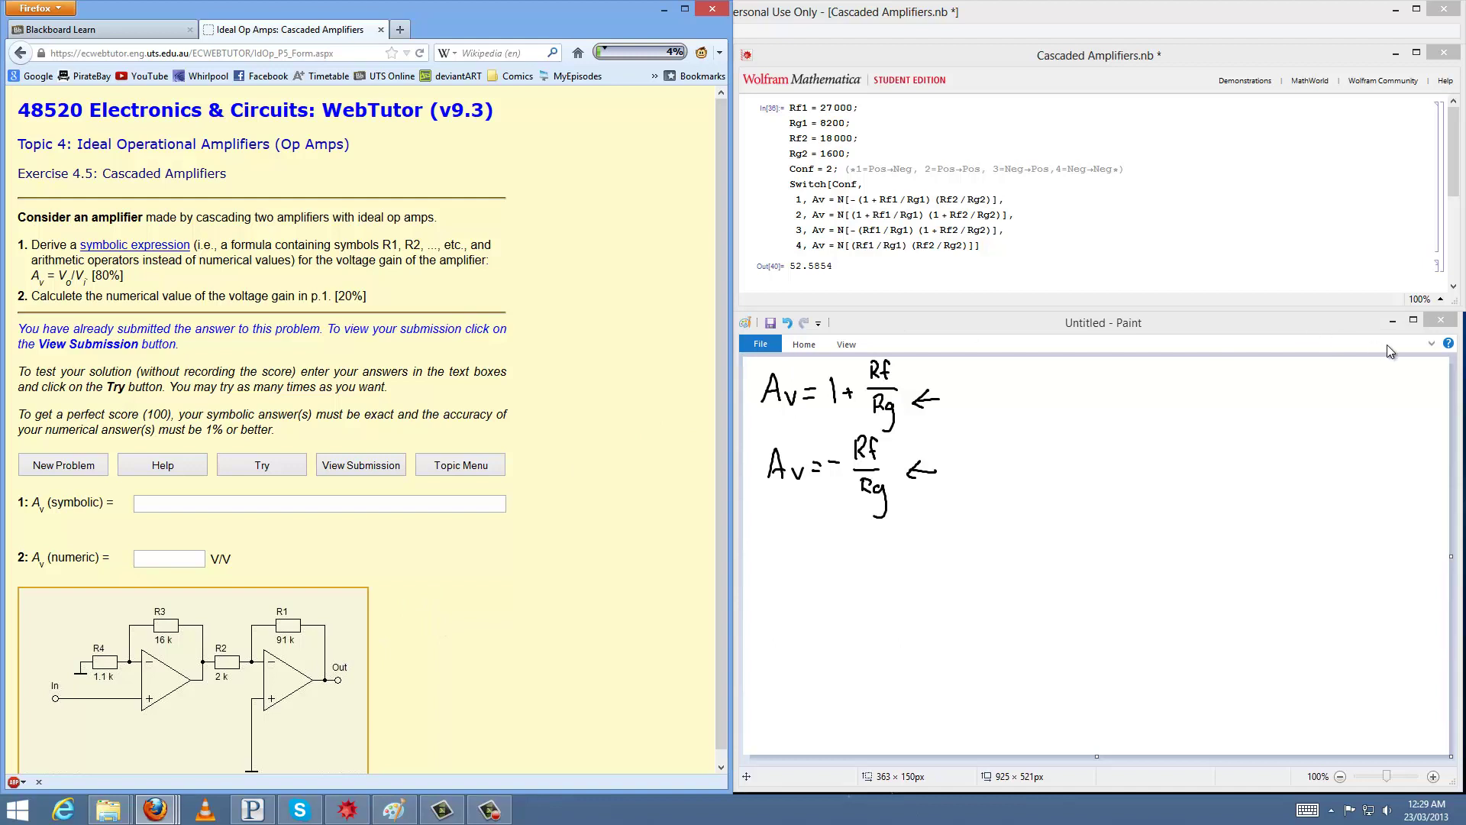
left_click(1430, 343)
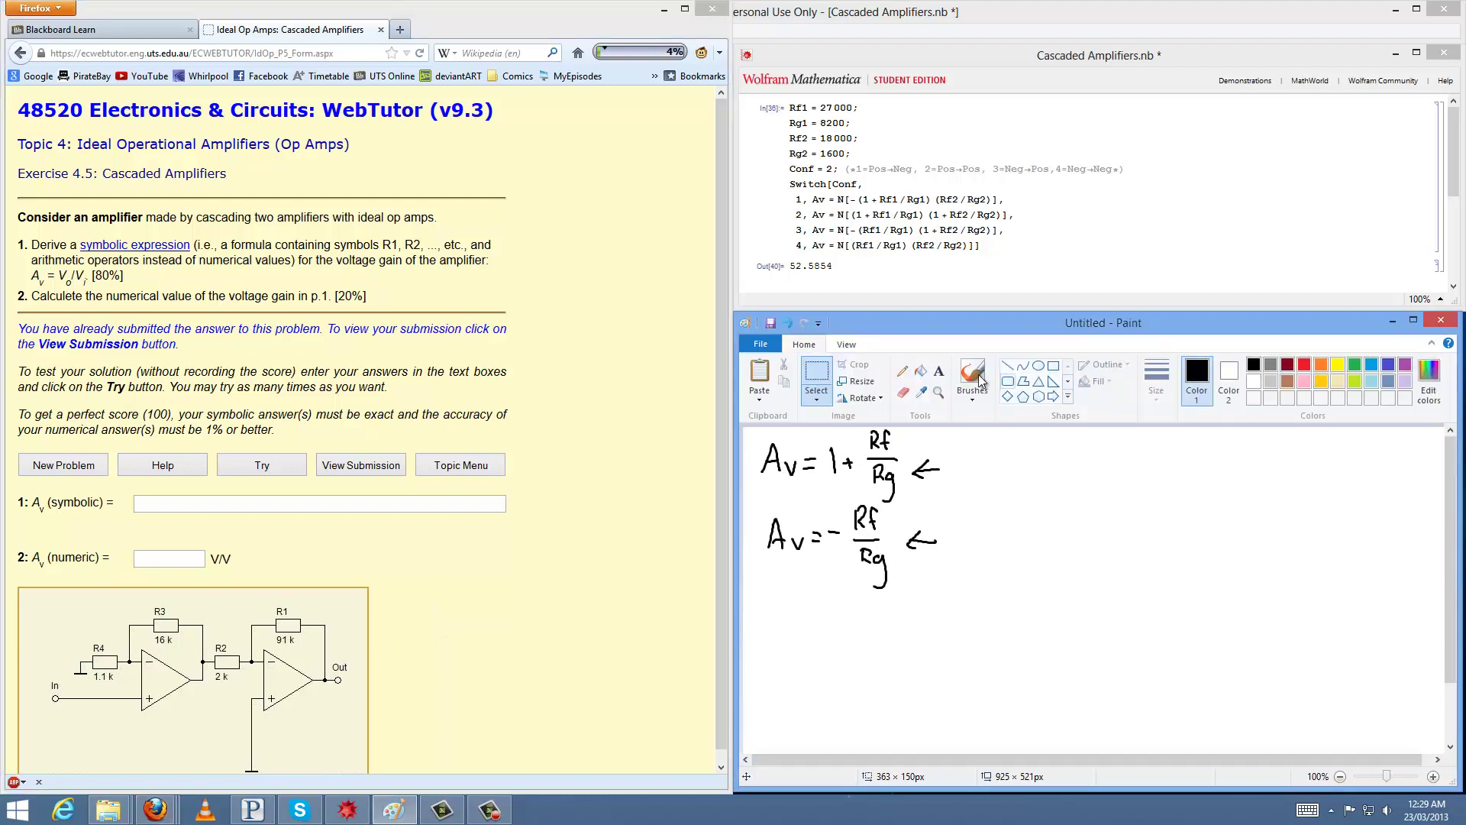
left_click(1431, 343)
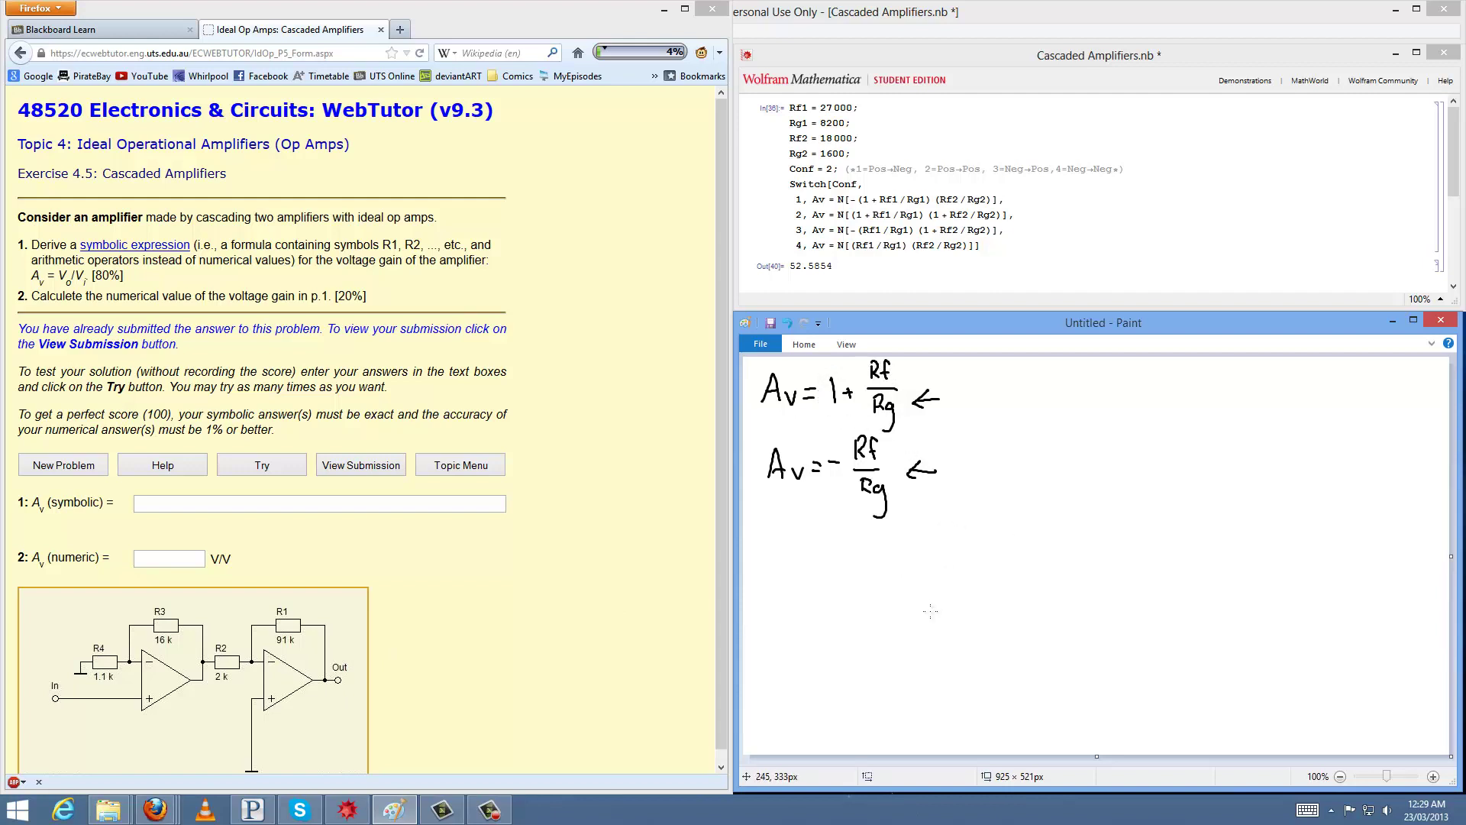
Handwrite the new gain (1+R3/R4)(−R1/R2) below the second formula.
mouse_move(837, 603)
left_mouse_down()
mouse_move(833, 639)
mouse_move(860, 616)
left_mouse_up()
mouse_move(853, 609)
left_mouse_down()
mouse_move(853, 625)
mouse_move(880, 597)
mouse_move(913, 611)
mouse_move(887, 646)
left_mouse_up()
left_click_drag(887, 631, 898, 647)
left_click_drag(904, 625, 908, 643)
mouse_move(919, 583)
left_mouse_down()
mouse_move(924, 640)
mouse_move(946, 594)
mouse_move(951, 643)
left_mouse_up()
mouse_move(956, 624)
left_mouse_down()
mouse_move(985, 582)
mouse_move(983, 618)
mouse_move(1011, 614)
mouse_move(995, 641)
left_mouse_up()
left_click_drag(999, 633, 1013, 645)
left_click_drag(1011, 569, 1028, 646)
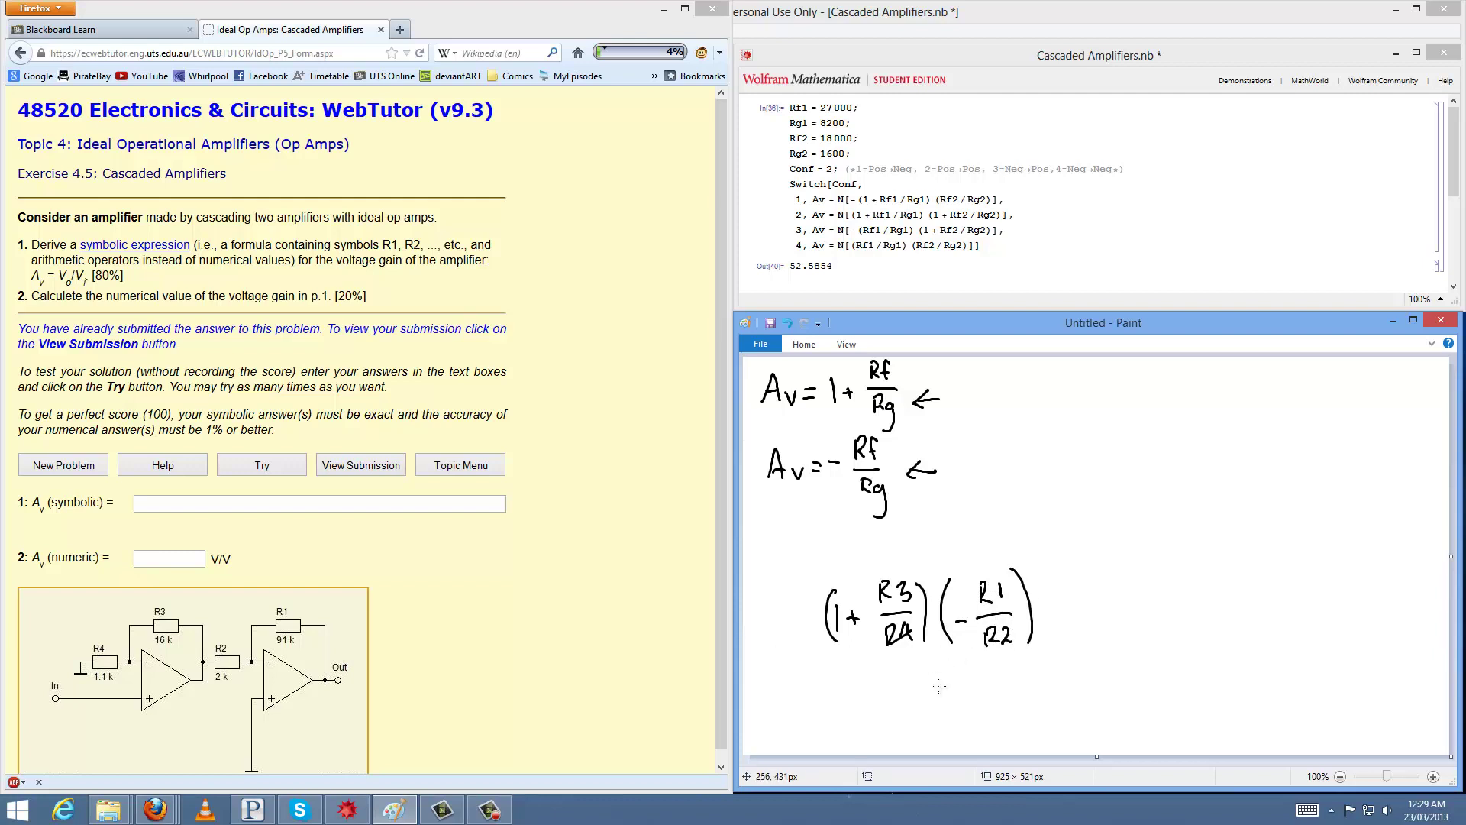
Enter (1+R3/R4)(-R1/R2) as the symbolic gain, checking the Mathematica formulas first.
left_click(471, 506)
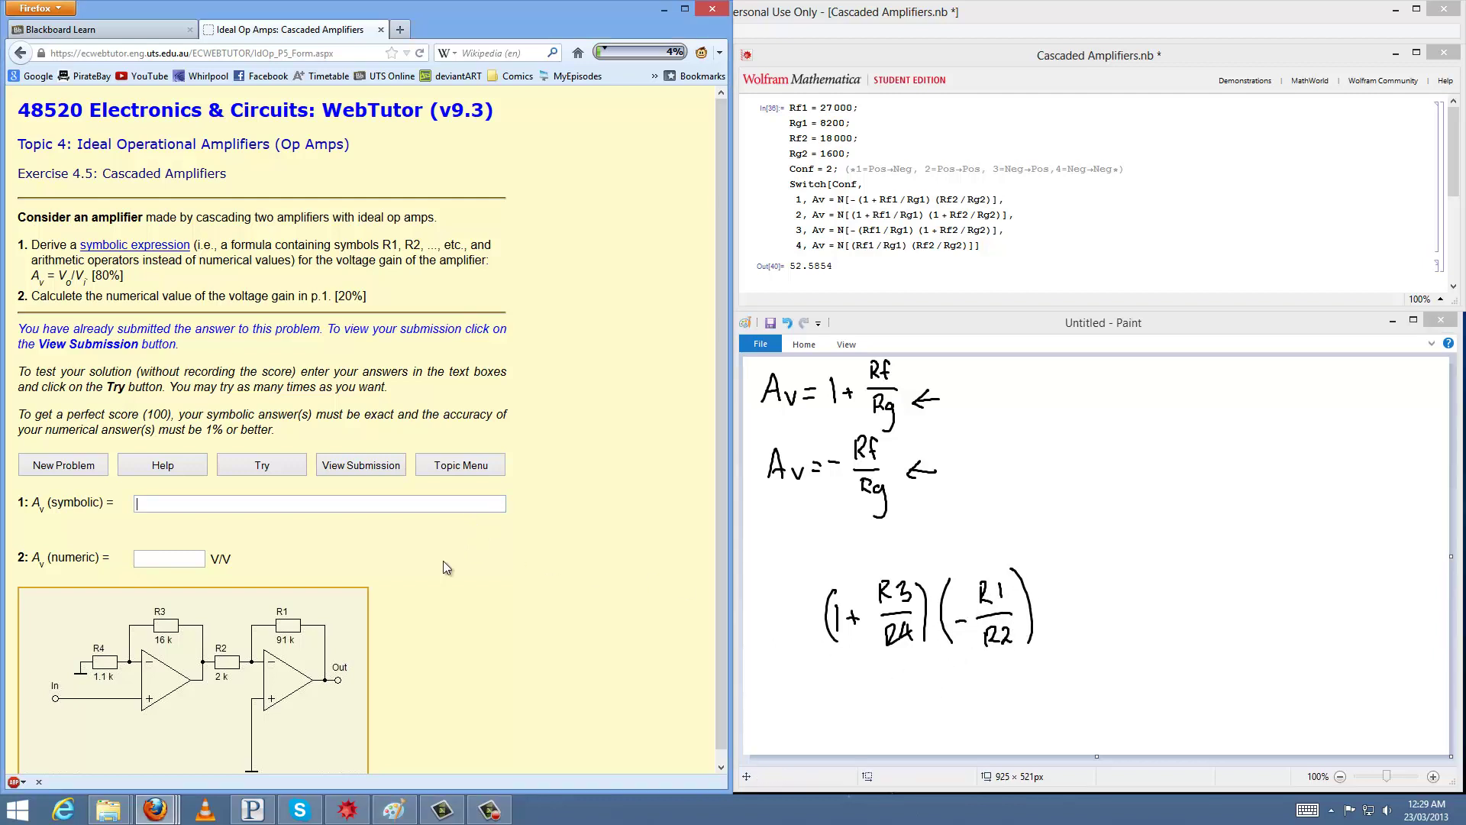
type("(")
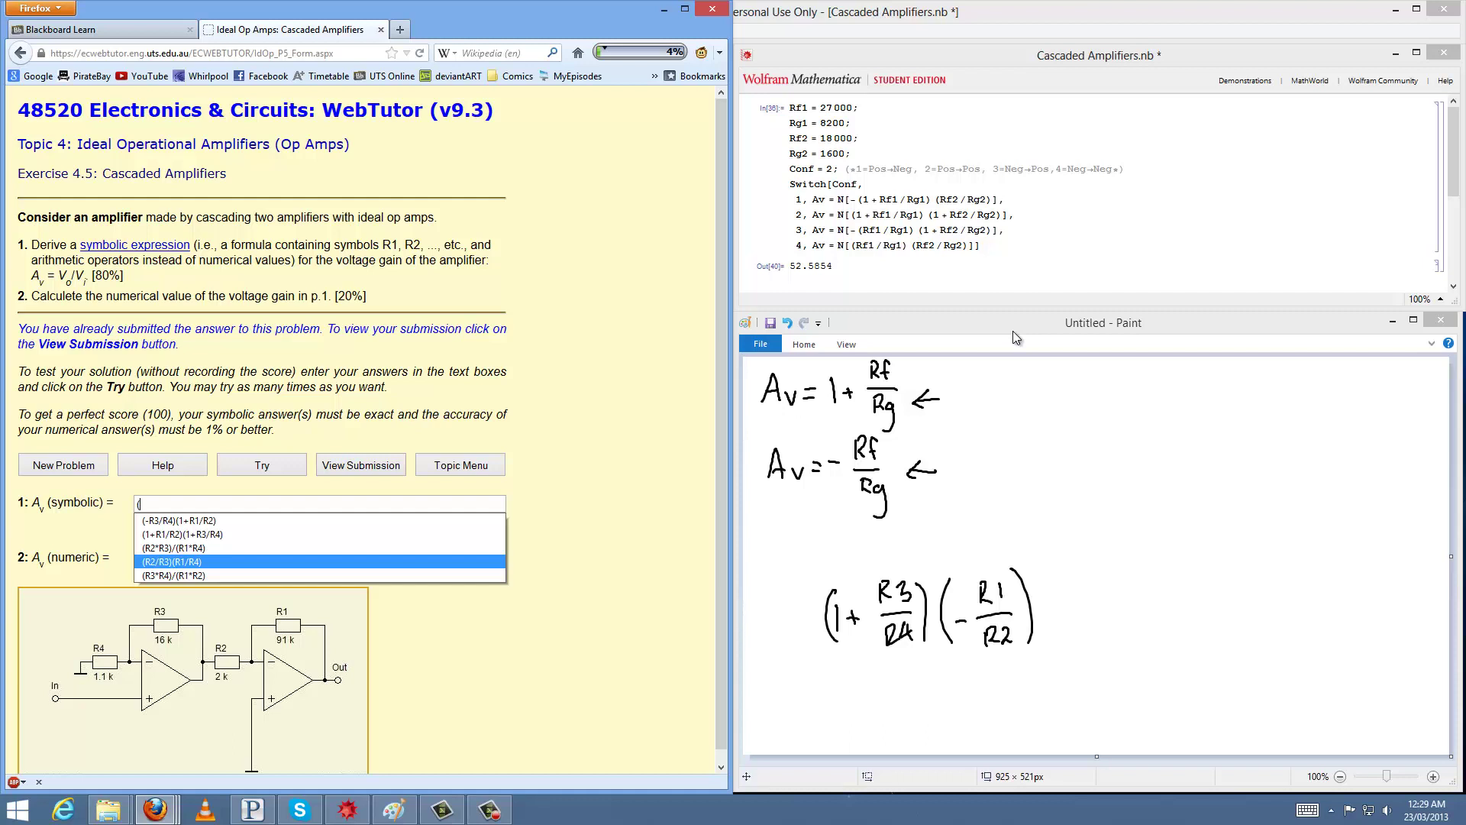
left_click(857, 211)
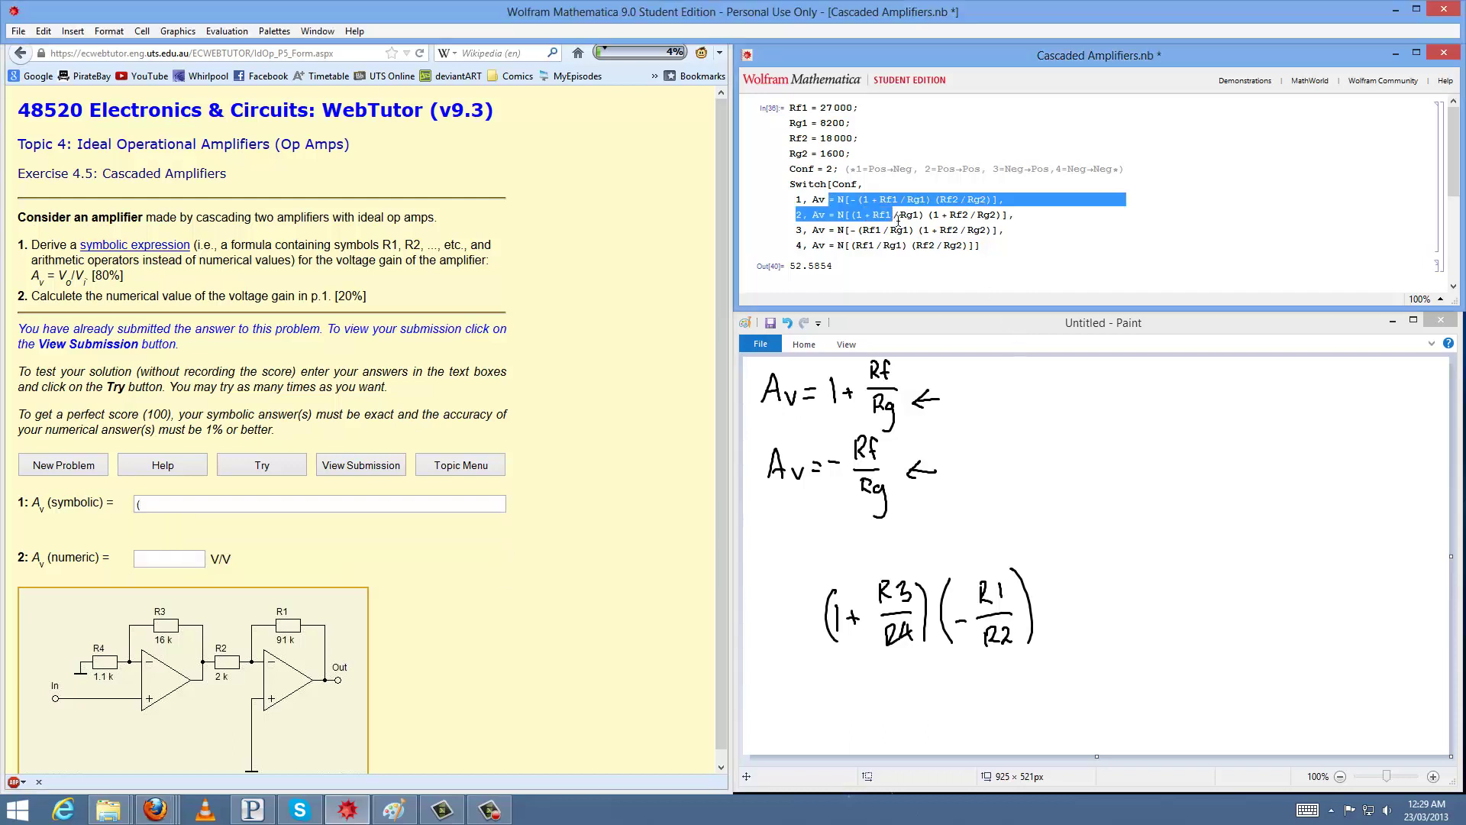
left_click(857, 212)
left_click(257, 508)
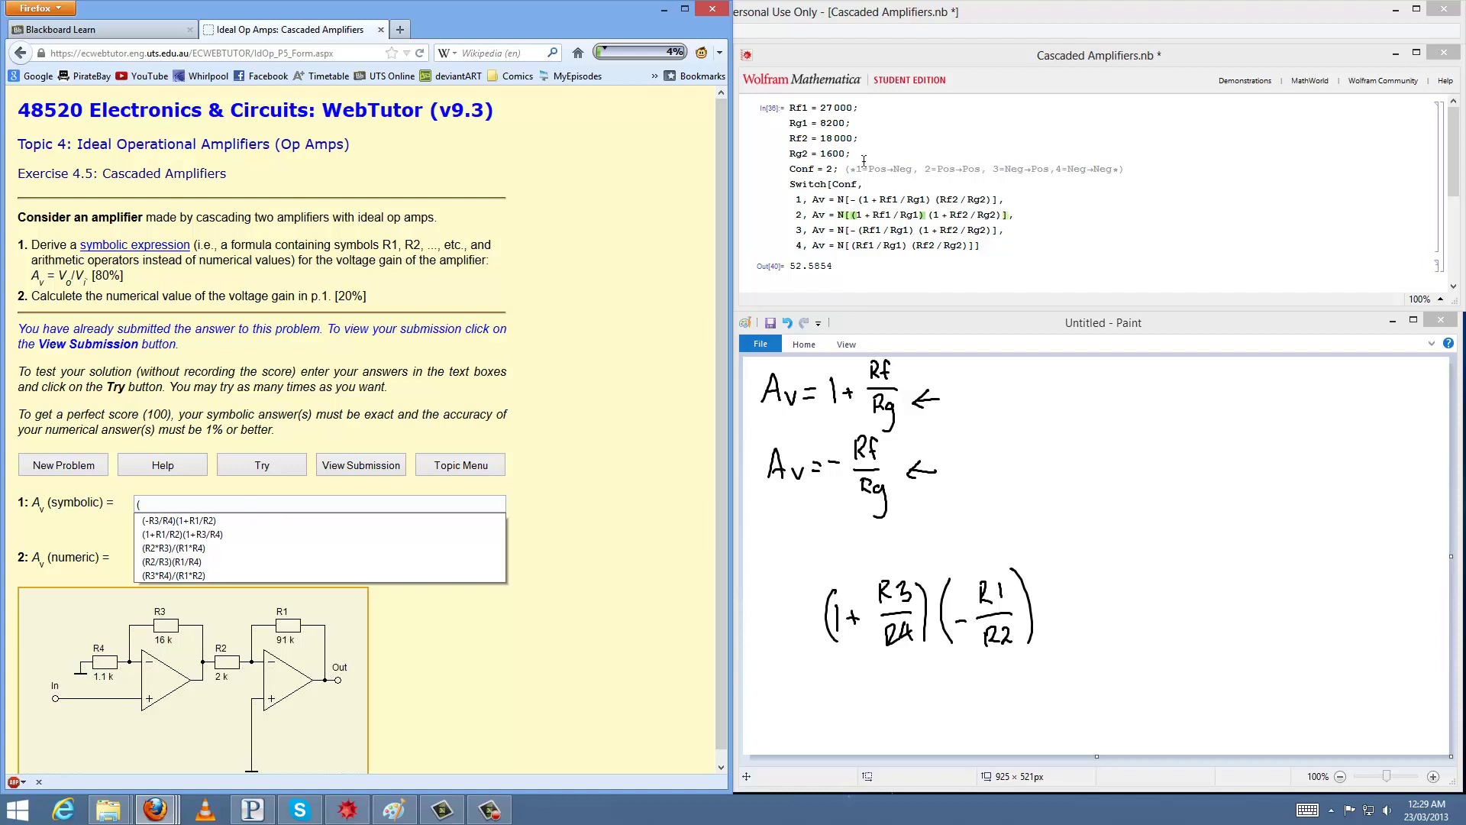
left_click_drag(866, 169, 1100, 169)
left_click(1098, 169)
left_click(294, 503)
type("1+R3")
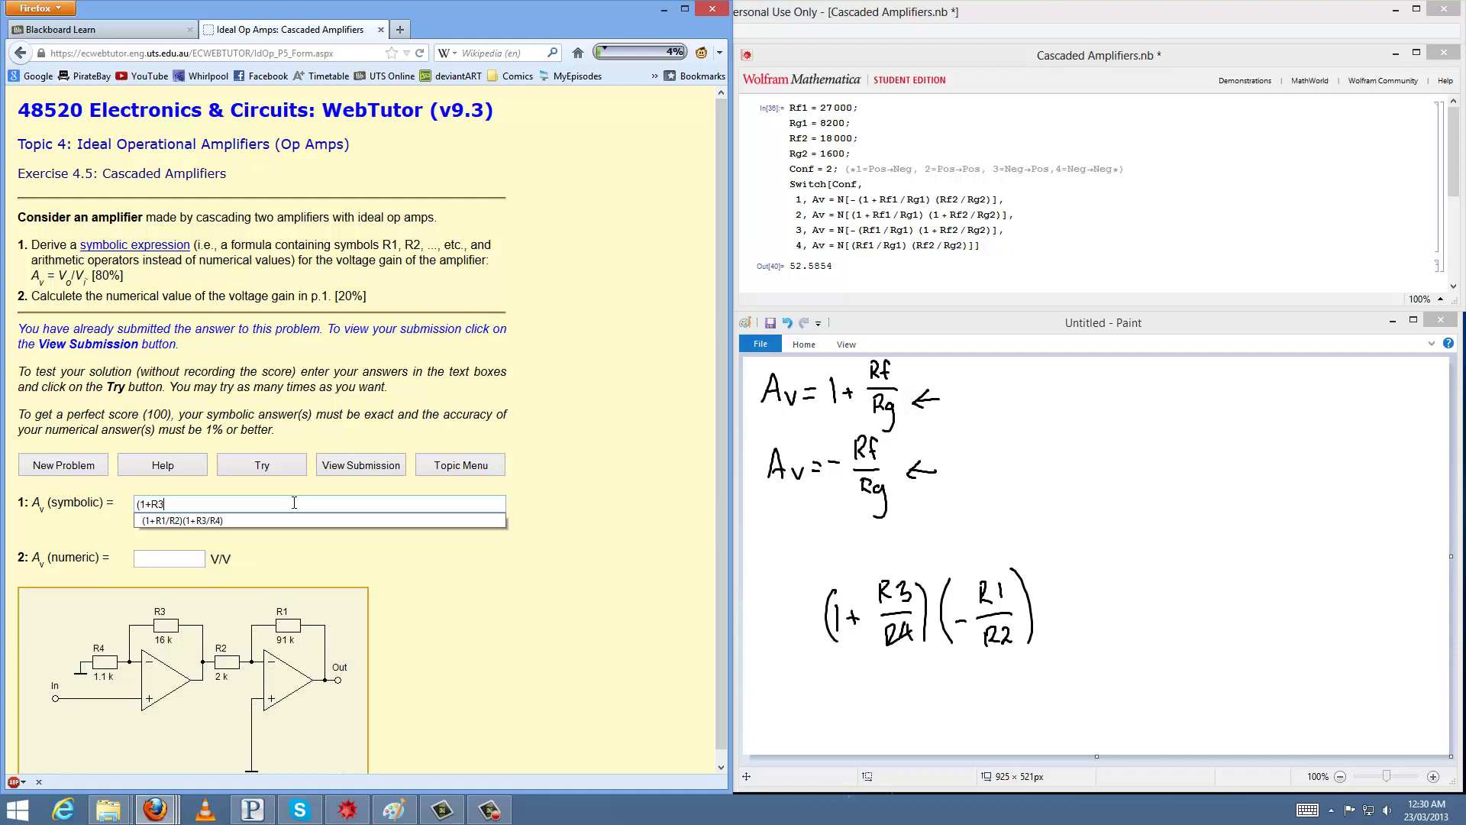
type("/R4)(")
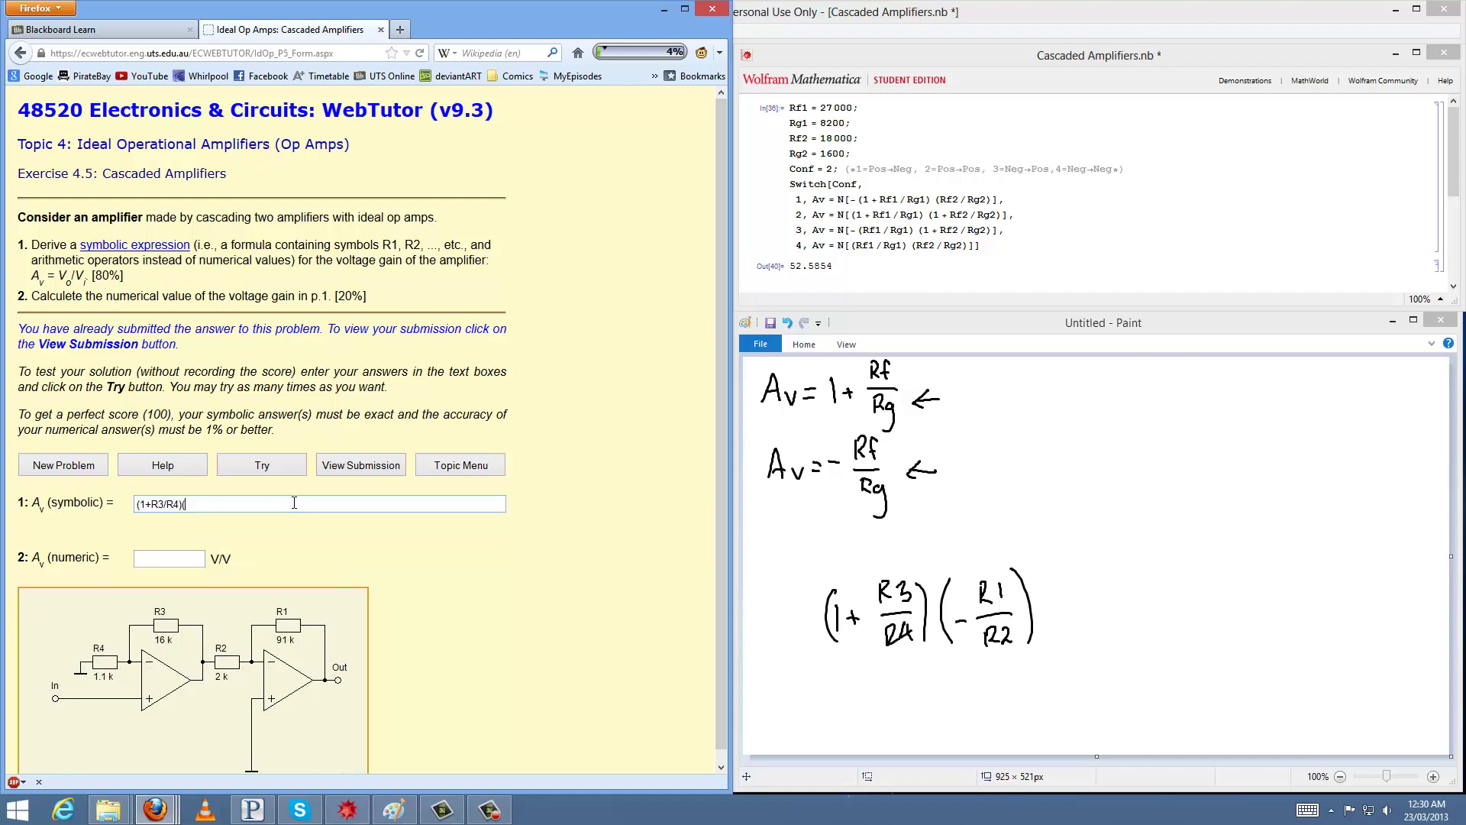
type("-R1/R2")
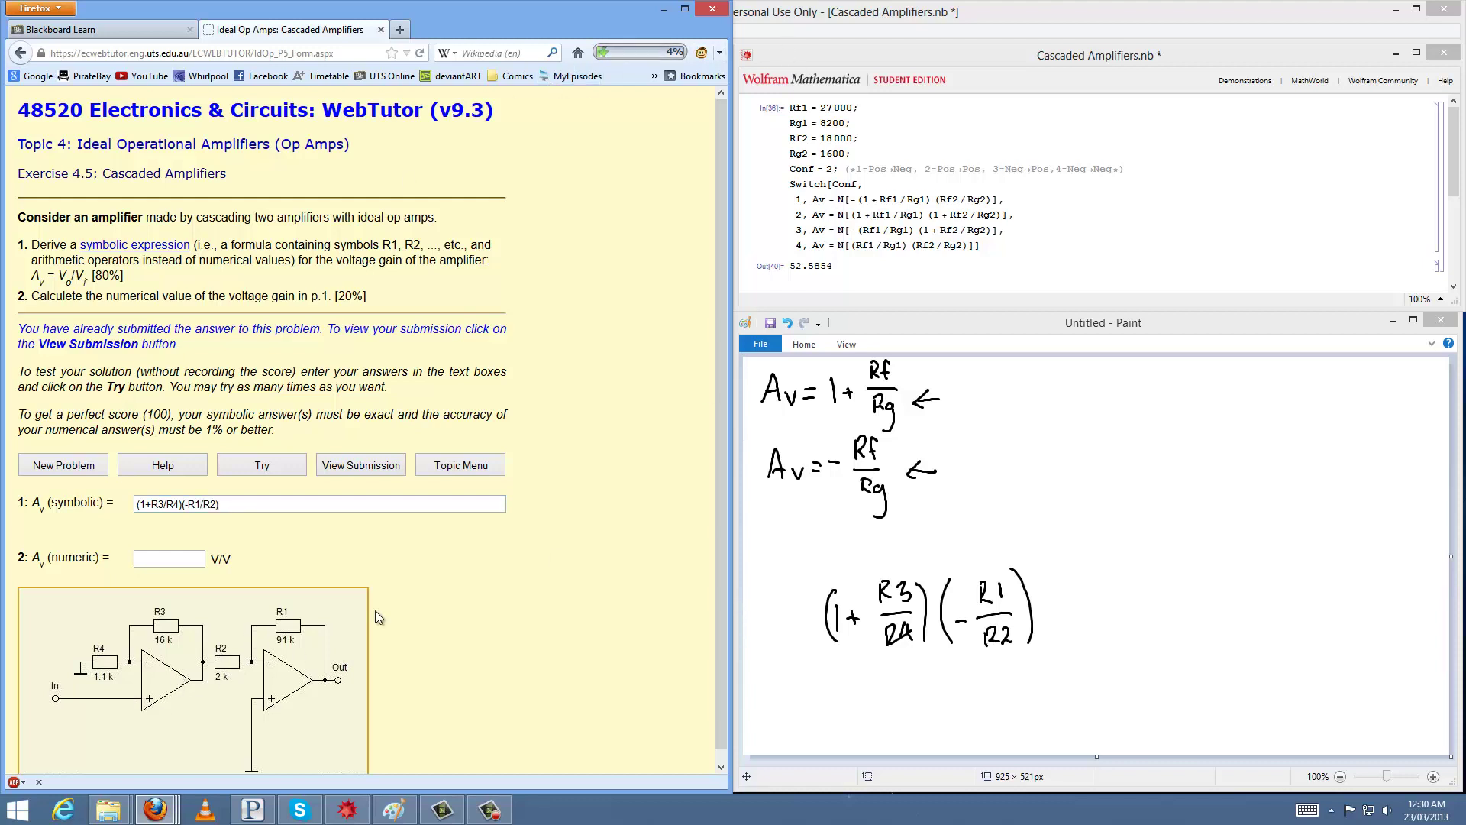
Set Conf to 1, Rf1 to 16000 and Rg1 to 1100 in the notebook.
left_click(830, 169)
key("BackSpace")
type("1")
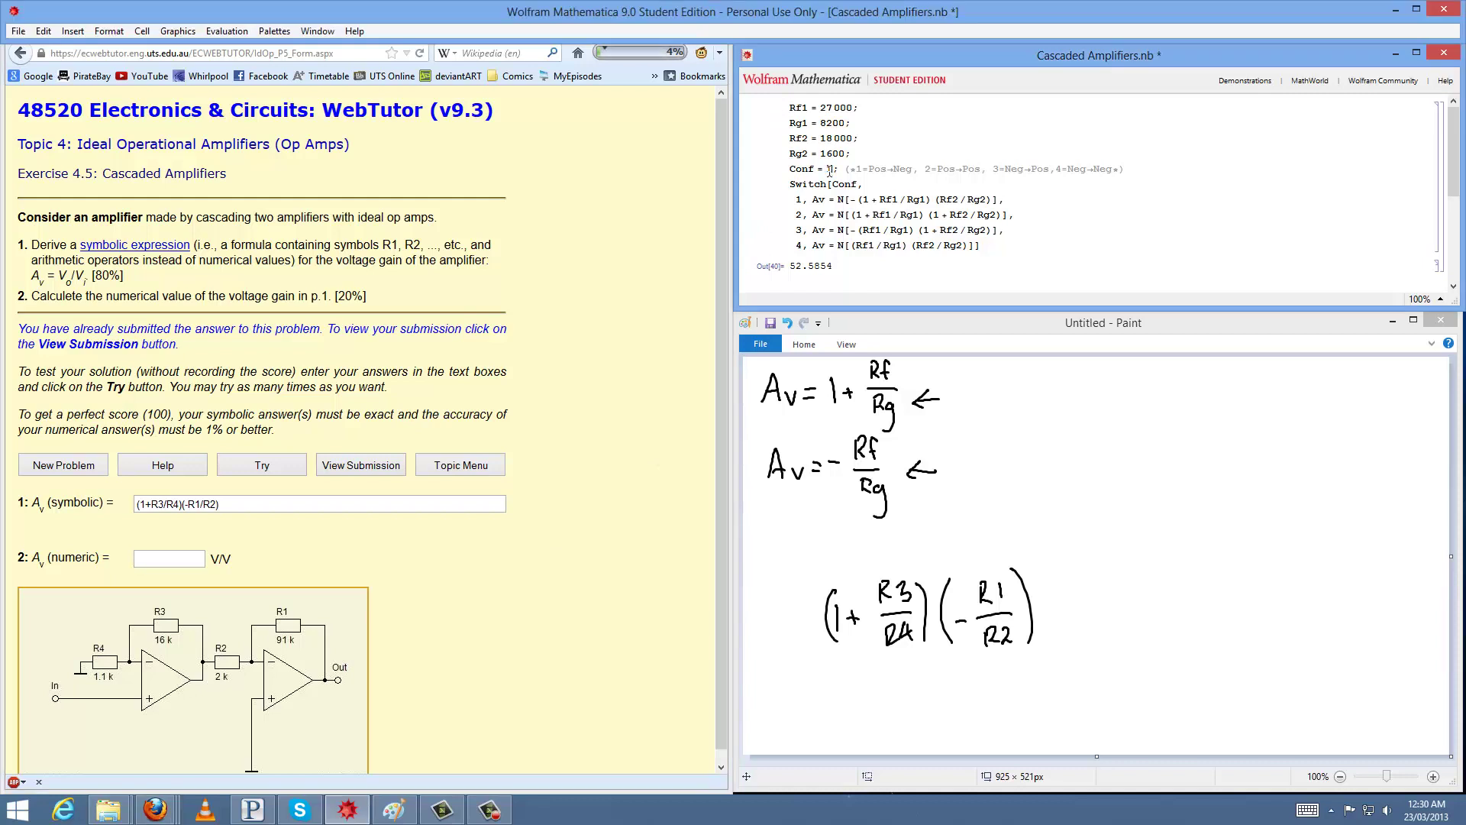
left_click_drag(820, 108, 854, 103)
type("16000")
key("BackSpace")
key("BackSpace")
key("BackSpace")
key("BackSpace")
type("1")
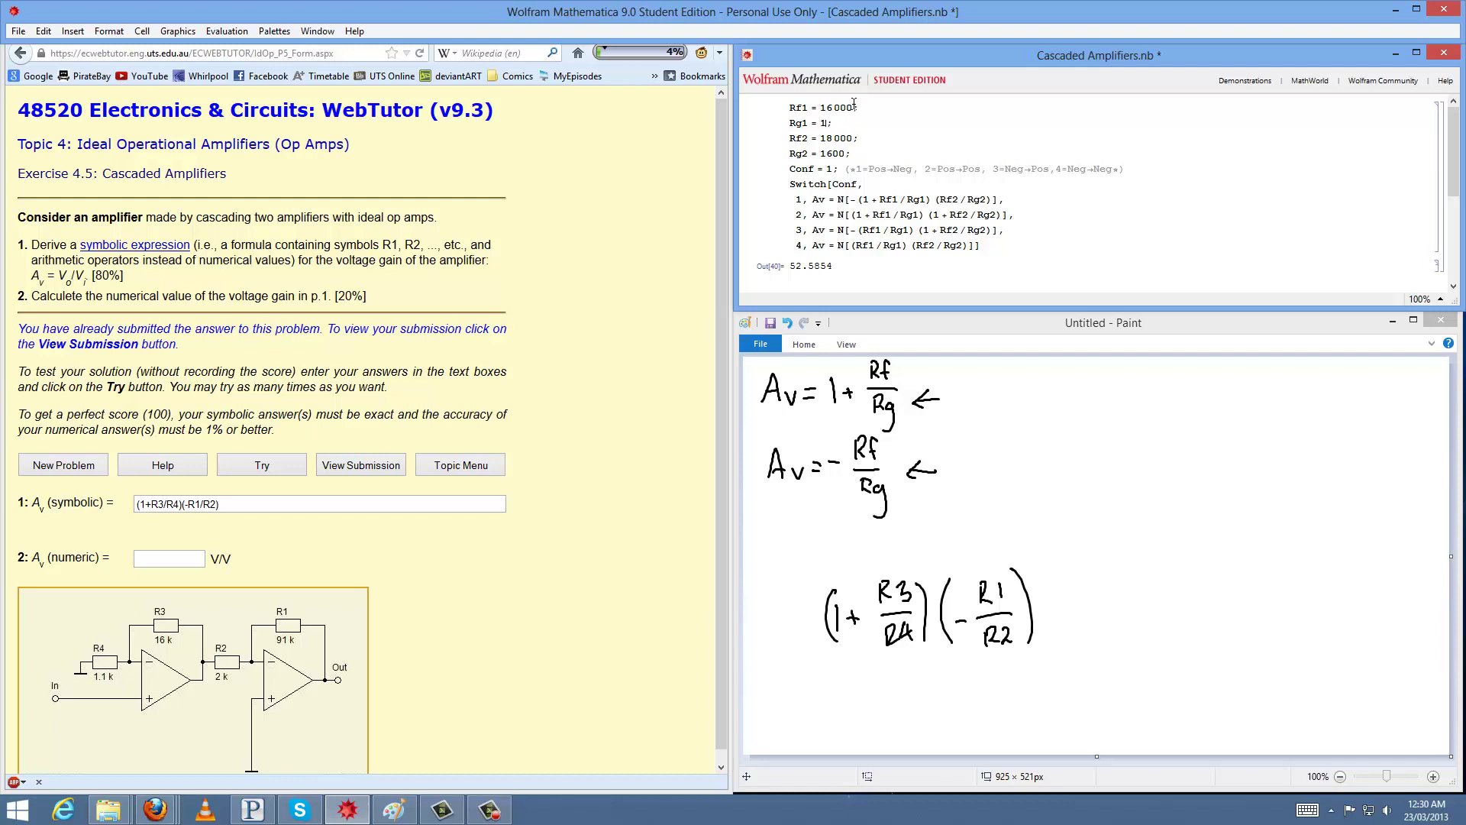
type("100")
Set Rf2 to 91000 and Rg2 to 2000, evaluate, and copy the gain -707.318.
key("Down")
key("Left")
key("Left")
key("BackSpace")
key("BackSpace")
type("91")
key("BackSpace")
key("Delete")
type("20")
key("shift+Return")
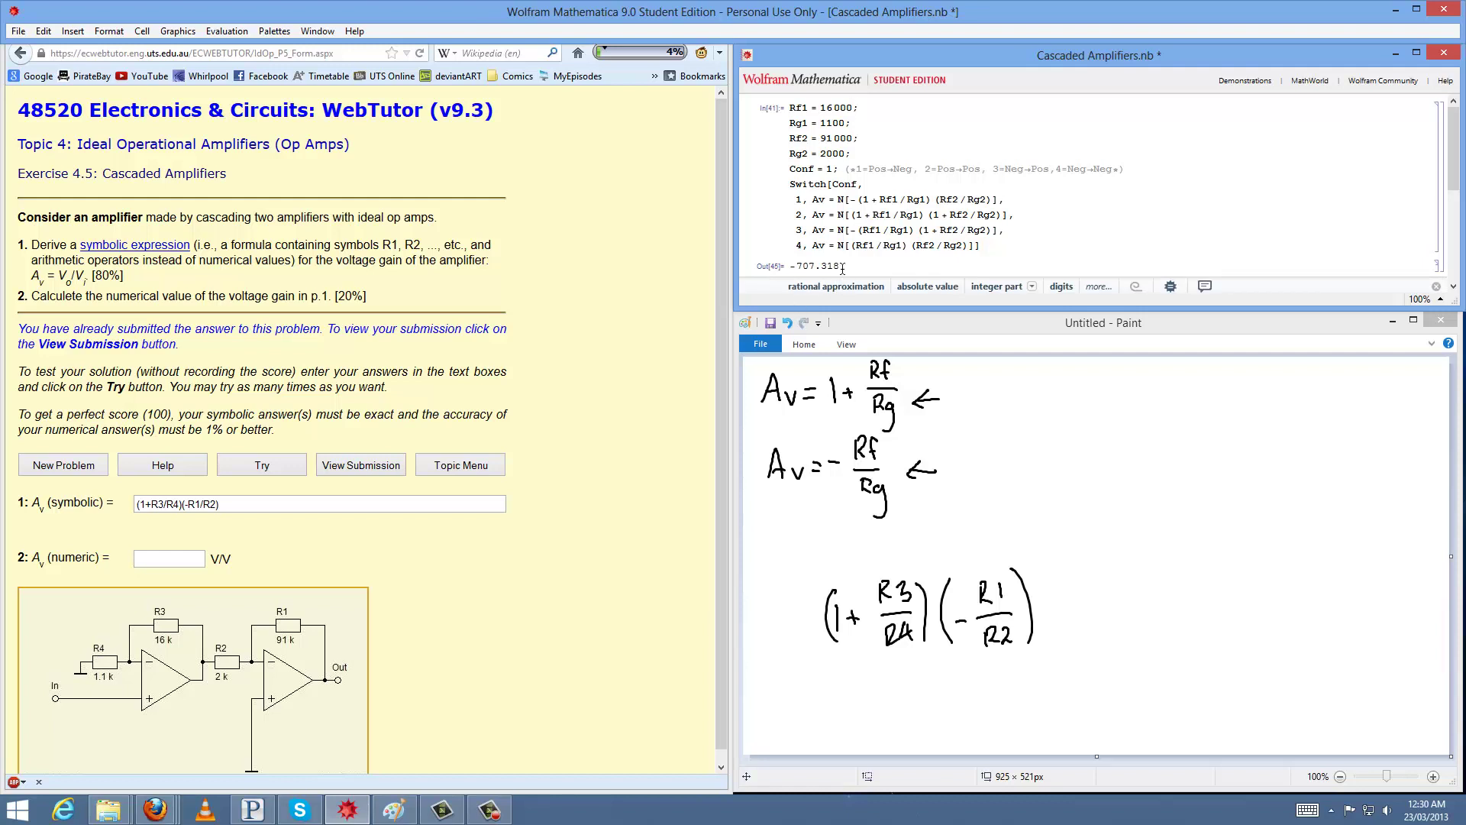
left_click_drag(841, 266, 791, 267)
key("ctrl+c")
Paste -707.318 as the numeric gain and check answers for a score of 100.
left_click(169, 559)
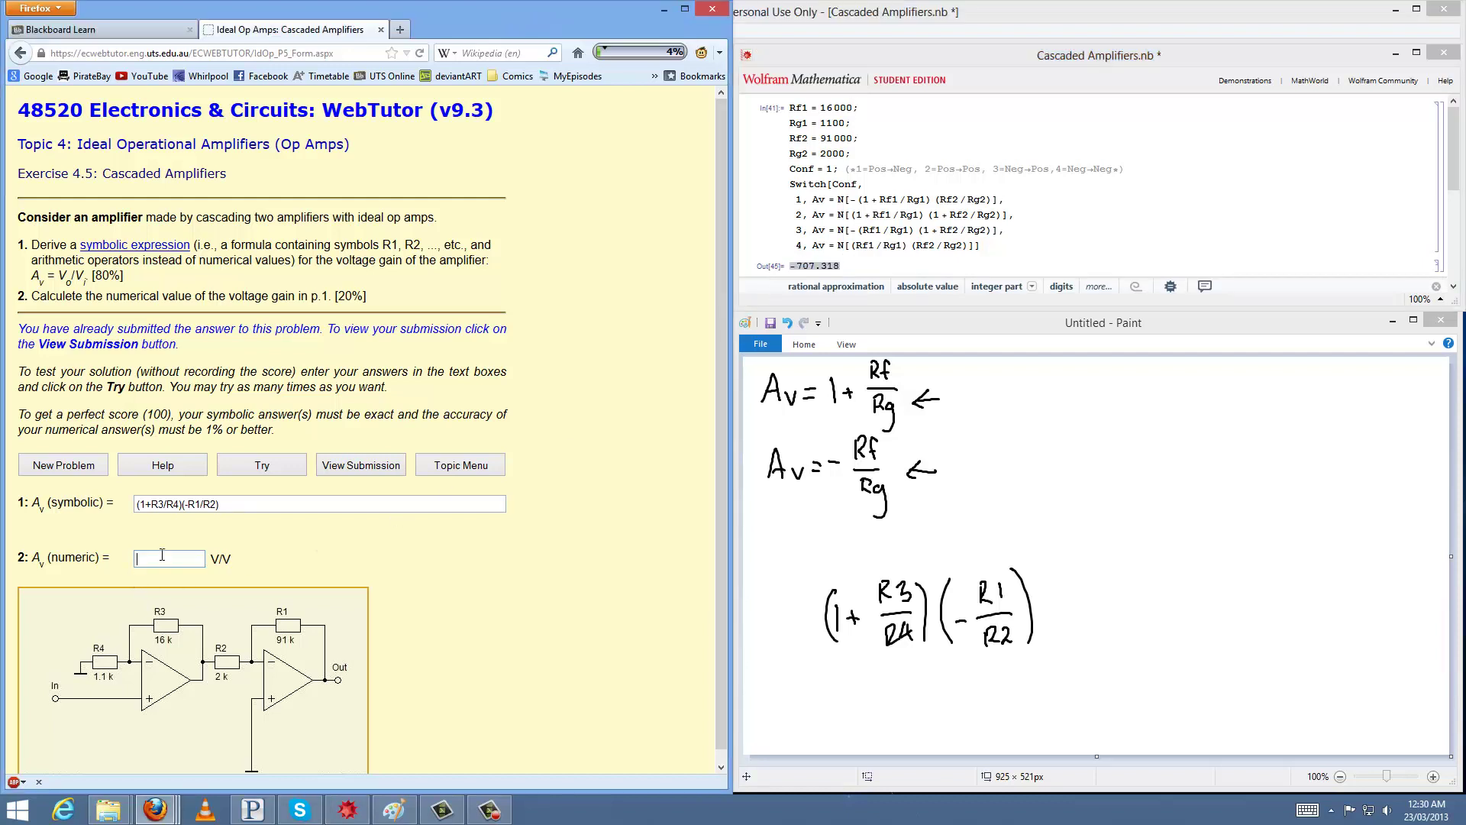
key("ctrl+v")
left_click(267, 466)
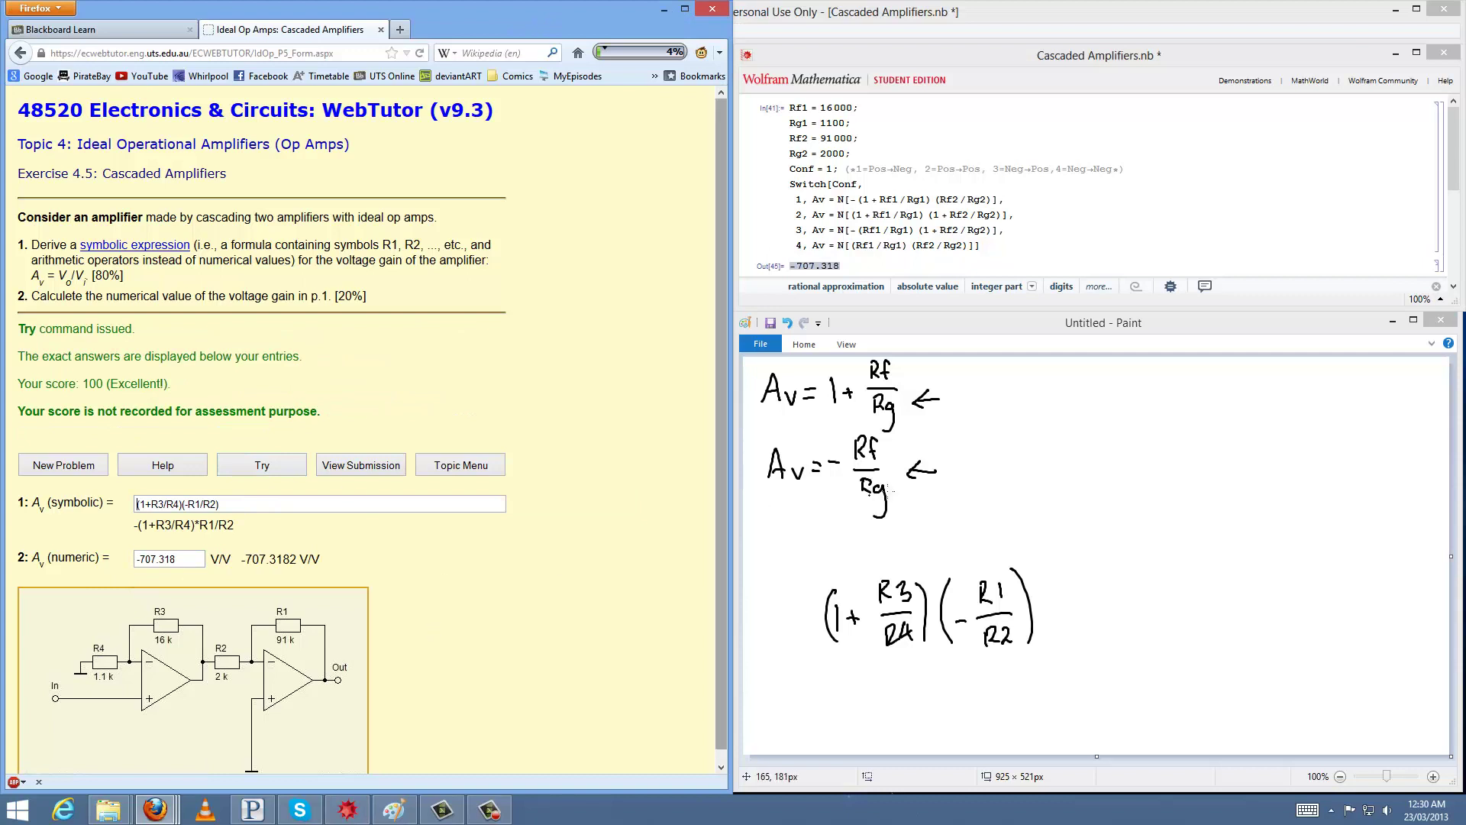
left_click(929, 243)
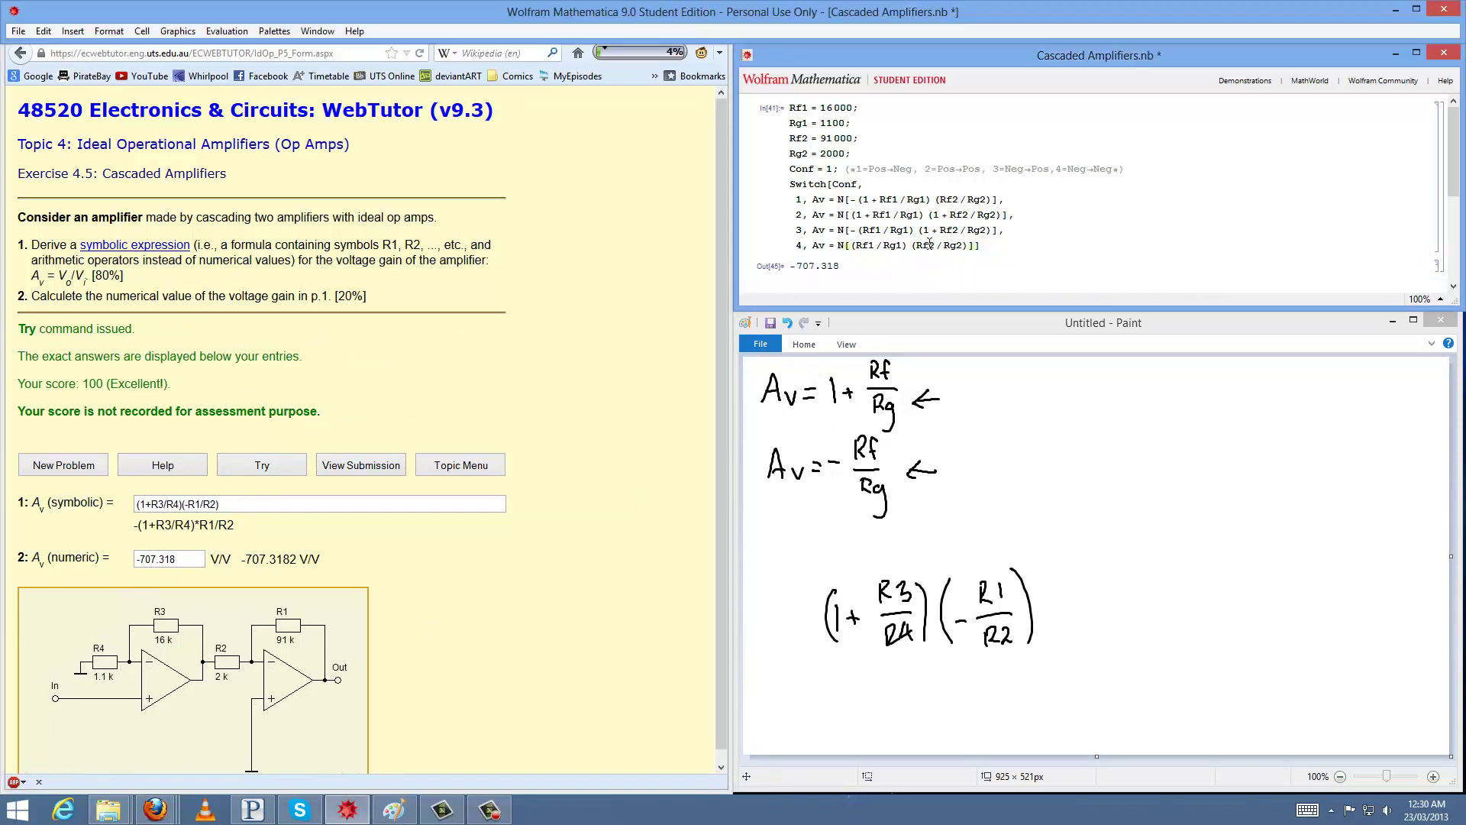